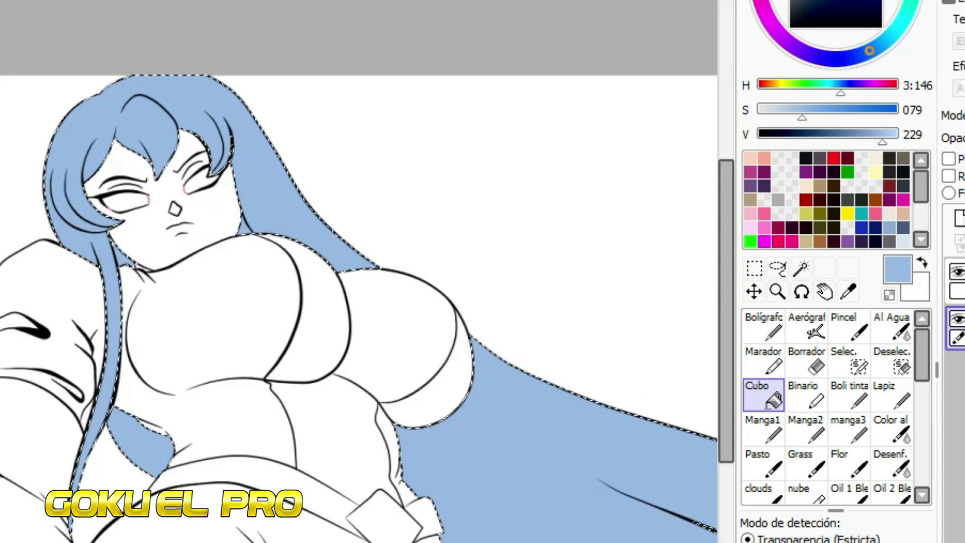
Shade the hair around the head and the long flowing strands in dark blue (S 76, V 130) with the Bolígrafo brush.
key("ctrl+Tab")
key("n")
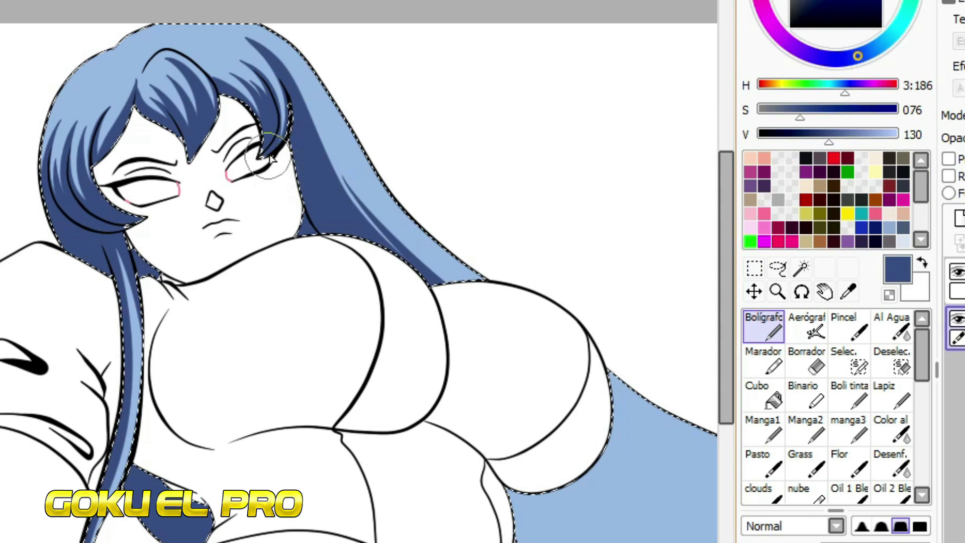
scroll(229, 184, "down", 10)
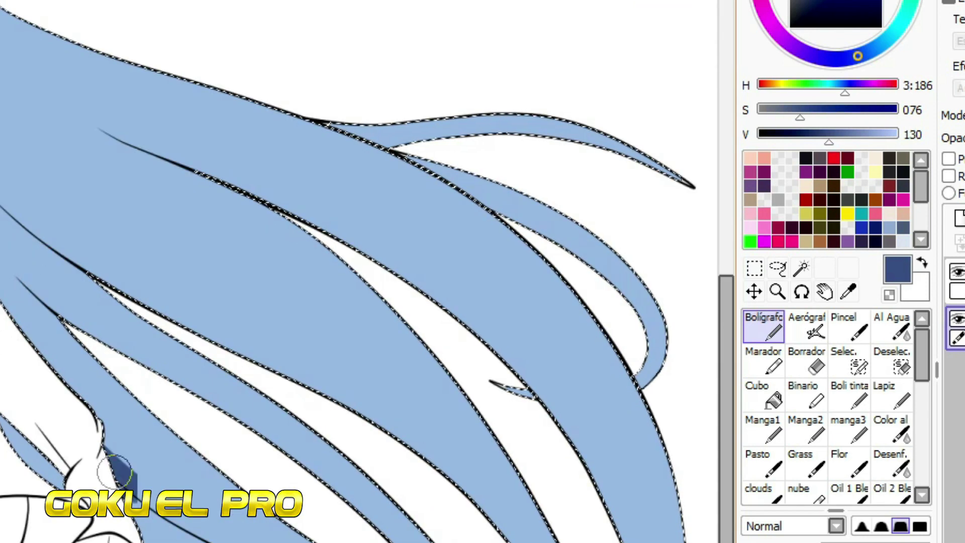
left_click_drag(10, 233, 406, 523)
left_click_drag(133, 352, 9, 237)
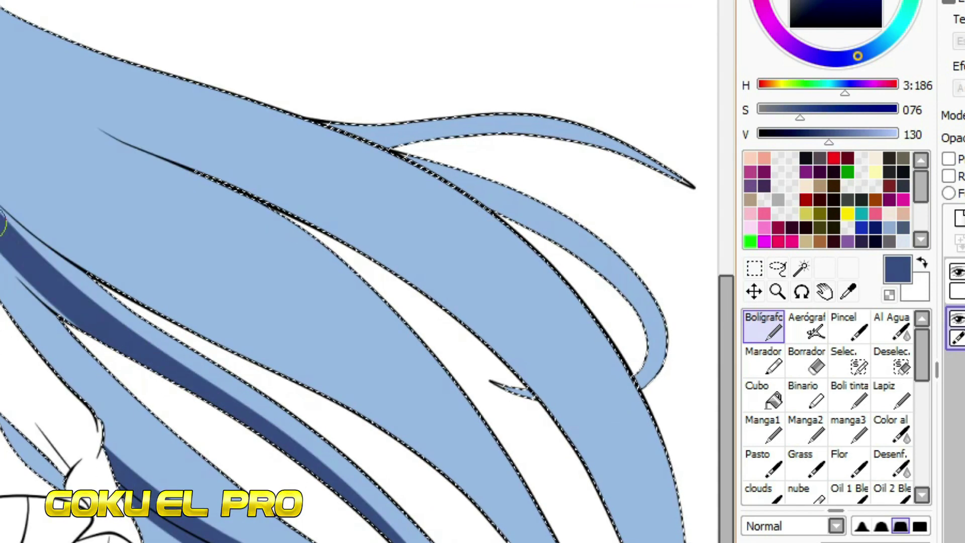
left_click_drag(45, 301, 2, 256)
left_click_drag(23, 329, 1, 286)
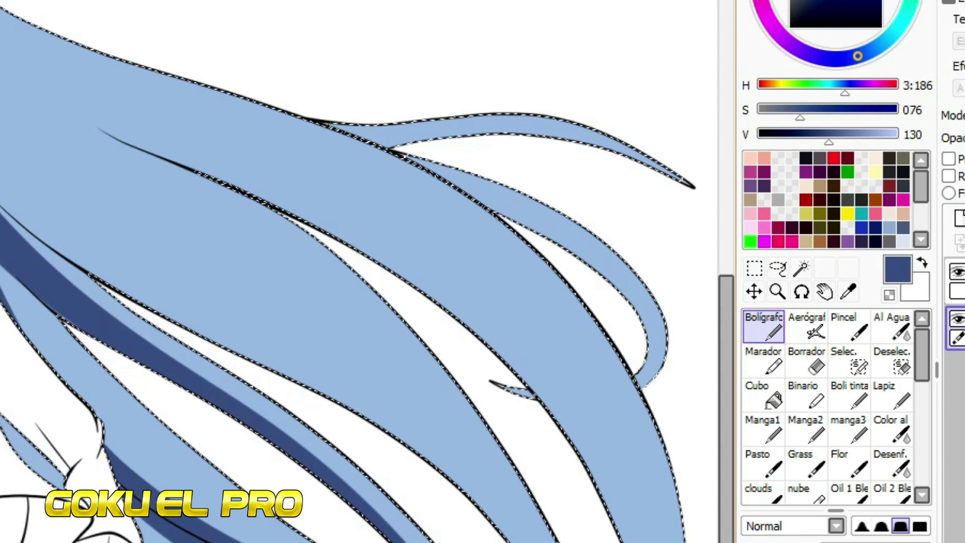
Add dark blue shadows to the narrow strands beside the hand, touching them up with colors sampled from the hair.
left_click_drag(48, 327, 4, 256)
mouse_move(65, 372)
left_mouse_down()
mouse_move(3, 271)
mouse_move(11, 301)
left_mouse_up()
left_click_drag(13, 401, 60, 485)
left_click(72, 427, "alt")
left_click(190, 457, "alt")
left_click(166, 485, "alt")
Paint long dark blue shadow bands along the wide middle and upper strands of the flowing hair.
left_click_drag(30, 211, 433, 432)
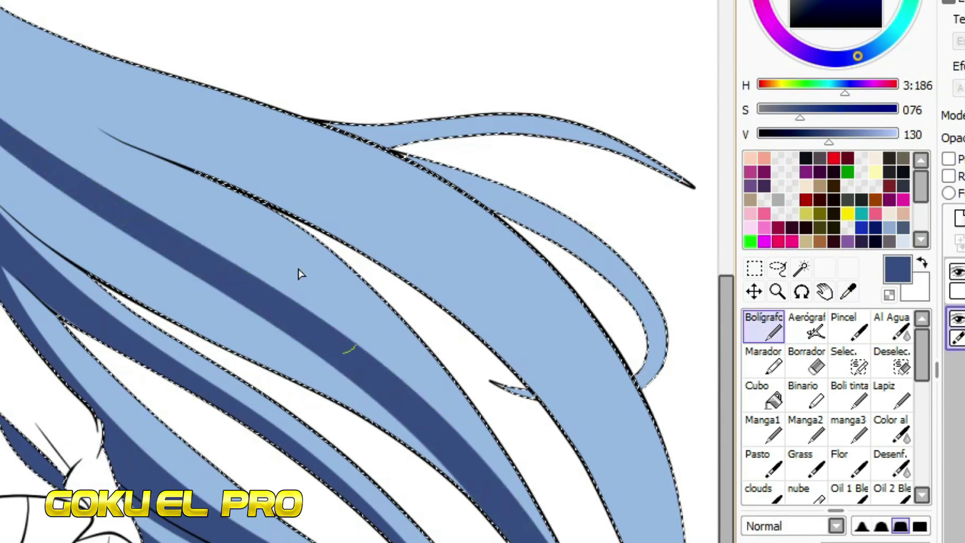
left_click_drag(15, 65, 266, 191)
left_click_drag(463, 272, 678, 541)
left_click_drag(0, 10, 216, 191)
left_click_drag(583, 387, 684, 540)
left_click_drag(297, 219, 430, 294)
left_click_drag(557, 412, 629, 528)
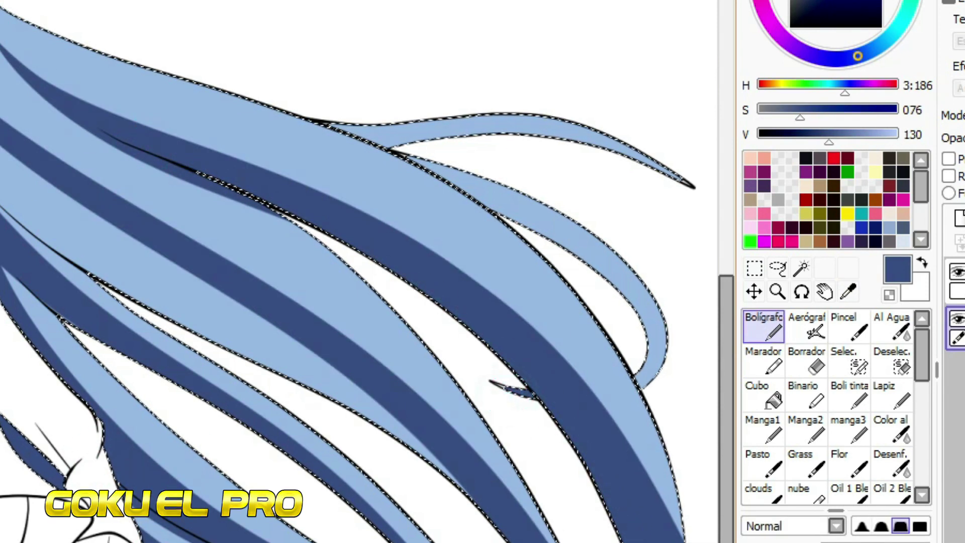
Add tapered shadow streaks near the outer edge of the flowing hair and bucket-fill an area of the middle strand.
left_click_drag(616, 388, 684, 541)
left_click_drag(447, 229, 648, 473)
left_click(764, 395)
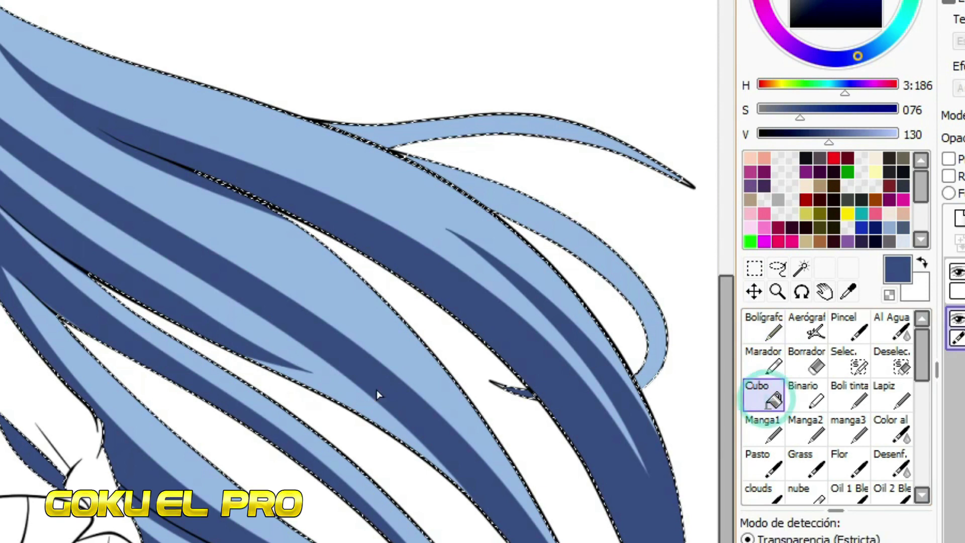
left_click(394, 370)
left_click(764, 326)
Shade the lower edges of the two loose outer strands in dark blue, refining the shadow shapes with the sampled light blue.
scroll(453, 420, "up", 2)
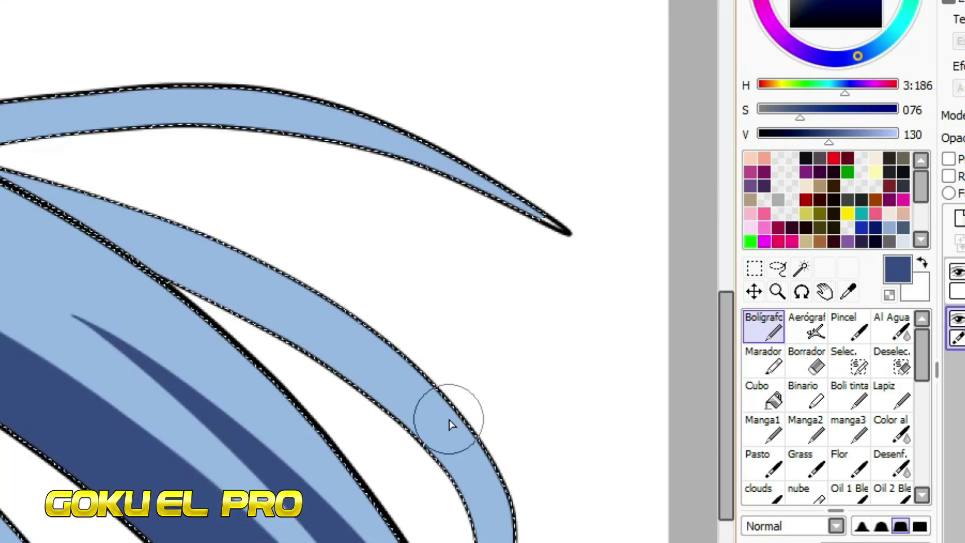
mouse_move(425, 460)
left_mouse_down()
mouse_move(236, 295)
mouse_move(443, 465)
mouse_move(326, 348)
mouse_move(146, 270)
left_mouse_up()
left_click(428, 377, "alt")
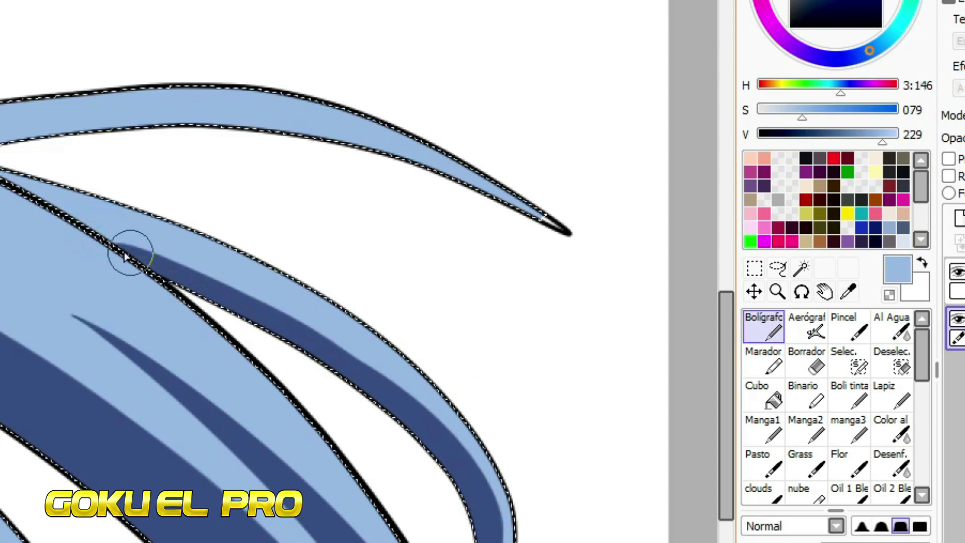
left_click(302, 323, "alt")
mouse_move(392, 145)
left_mouse_down()
mouse_move(202, 121)
mouse_move(2, 115)
left_mouse_up()
left_click(265, 99, "alt")
left_click_drag(61, 107, 108, 103)
Sample the light blue, change it to saturation 40 and value 255, and paint highlights over the fringe and crown.
key("minus")
left_click(177, 370, "alt")
key("plus")
key("plus")
key("plus")
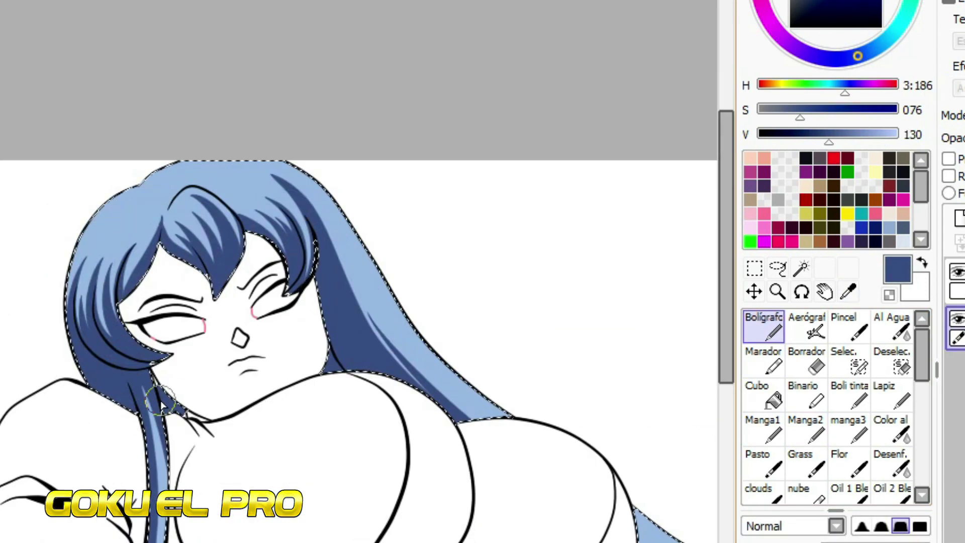
left_click(168, 358, "alt")
left_click_drag(793, 112, 781, 119)
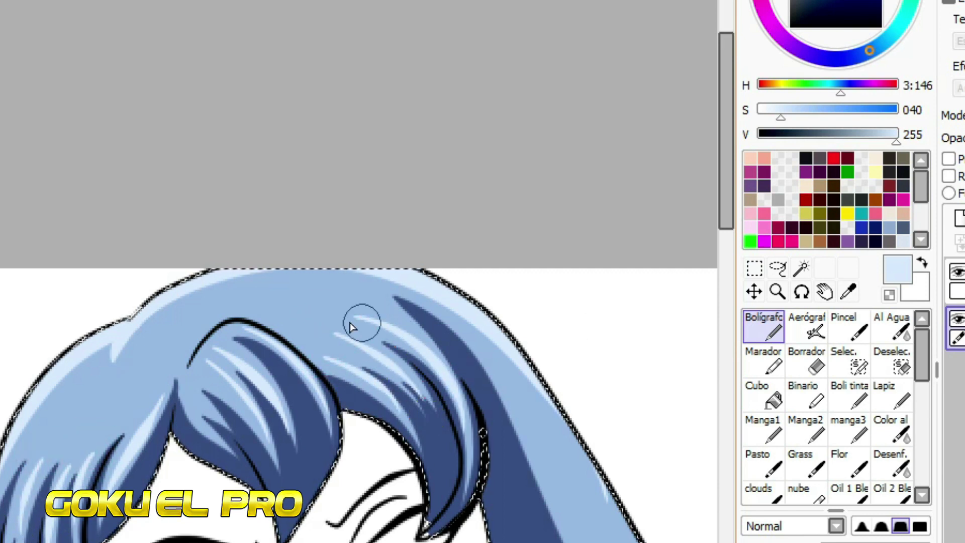
Paint pale blue highlight streaks on the side hair and down the inner and middle strands of the flowing hair.
scroll(351, 327, "down", 5)
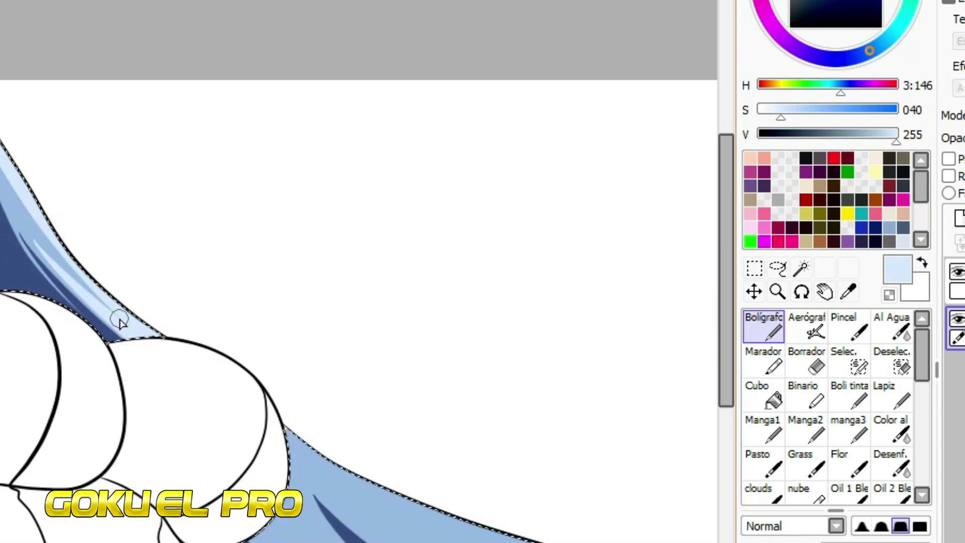
scroll(120, 322, "down", 4)
scroll(256, 379, "up", 4)
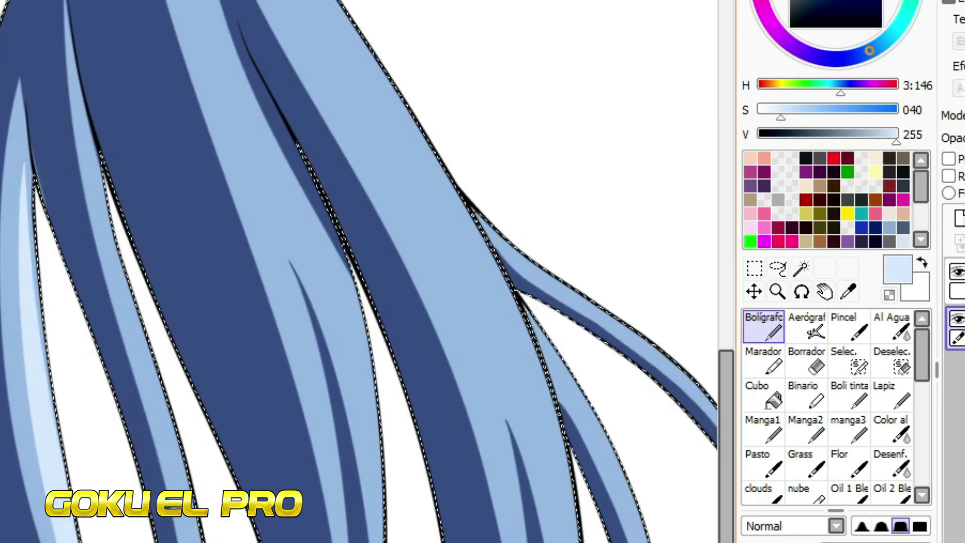
left_click(43, 291, "alt")
left_click(110, 216, "alt")
left_click_drag(107, 166, 177, 433)
left_click_drag(213, 3, 274, 283)
scroll(155, 35, "up", 3)
left_click_drag(144, 5, 301, 453)
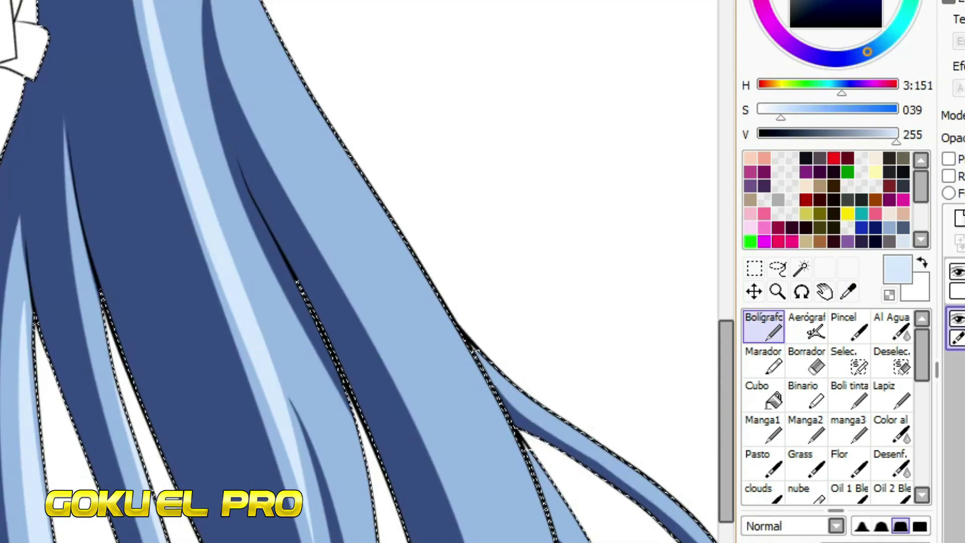
Add pale blue highlights along the wide outer strands and the loose strands of the flowing hair.
left_click_drag(173, 32, 322, 312)
left_click_drag(232, 66, 483, 433)
scroll(287, 445, "right", 5)
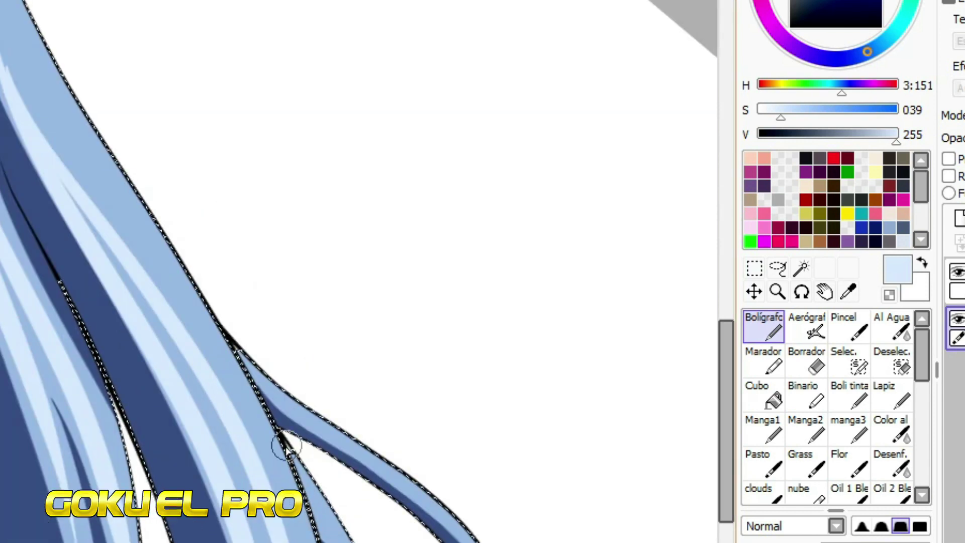
scroll(294, 465, "down", 3)
scroll(496, 355, "down", 3)
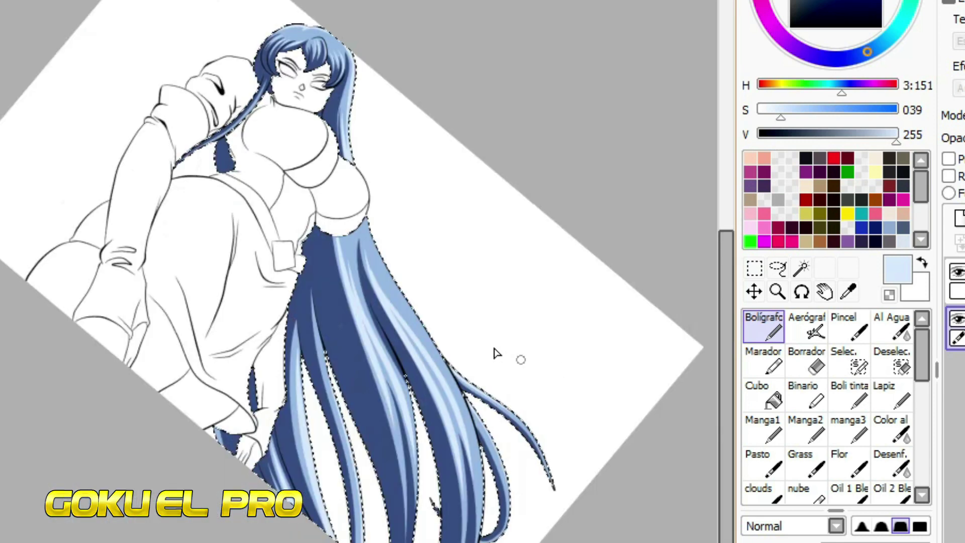
Set the color's value to 0 and draw thin black strand lines through the dark areas of the flowing hair.
scroll(496, 355, "up", 3)
left_click(761, 133)
left_click_drag(164, 117, 281, 490)
left_click_drag(171, 236, 247, 493)
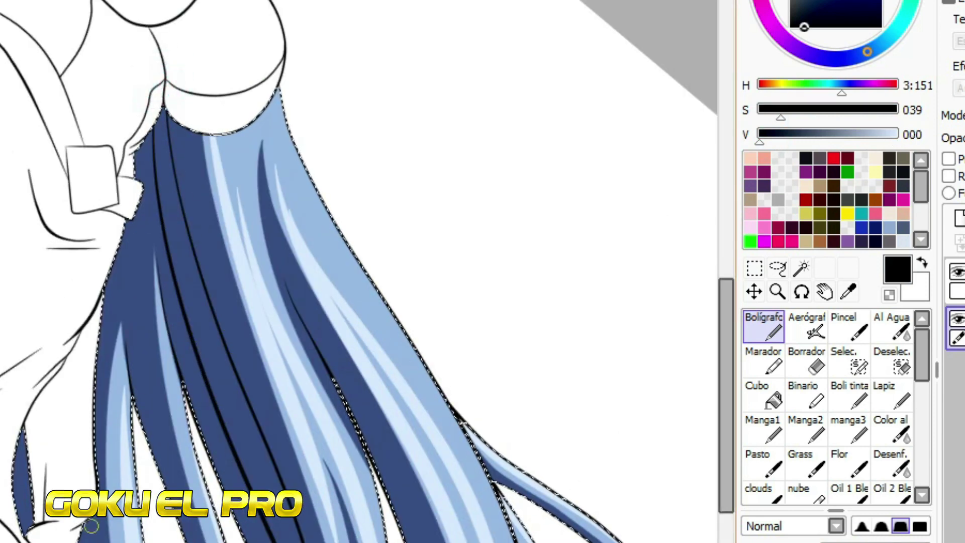
left_click_drag(129, 167, 163, 477)
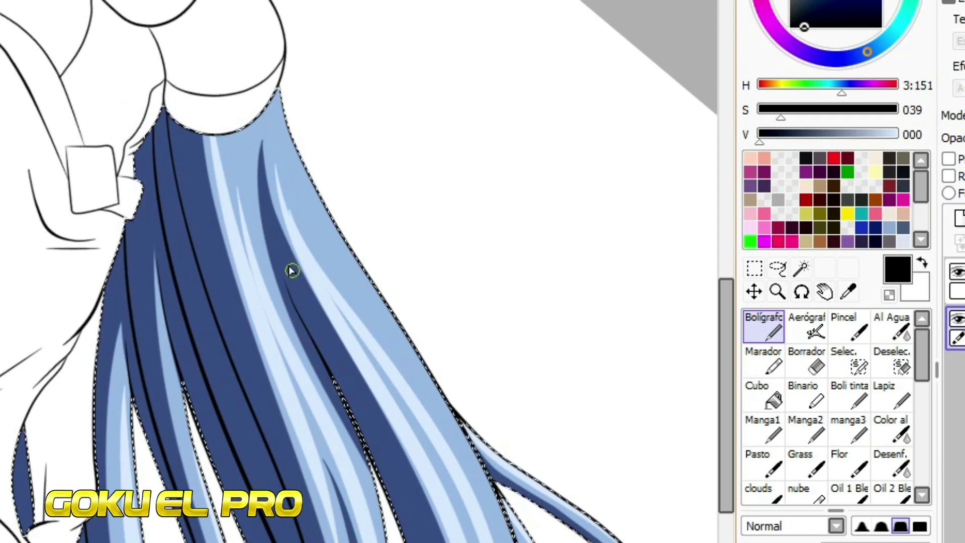
scroll(291, 271, "down", 5)
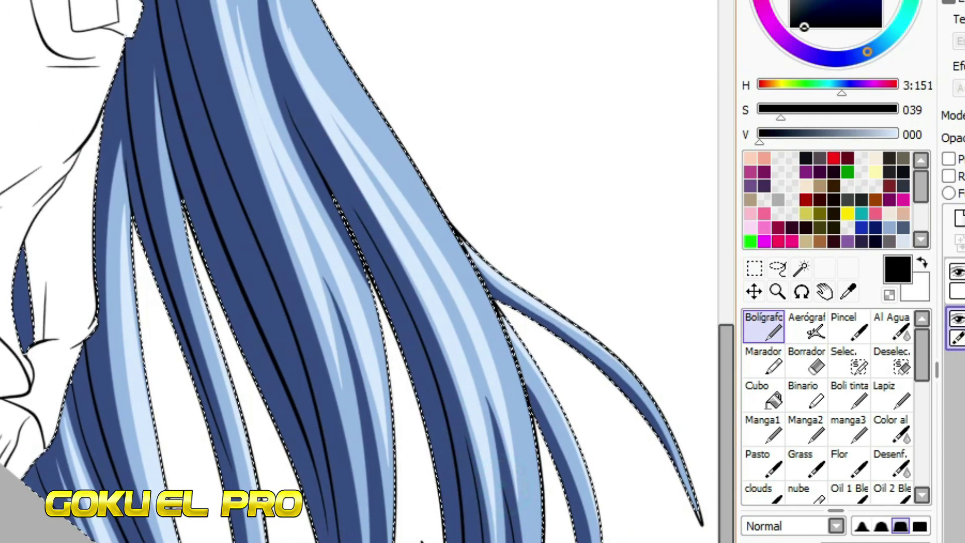
scroll(352, 272, "down", 5)
Draw black strand lines in the shadowed hair on both sides of the face.
scroll(377, 161, "up", 6)
left_click_drag(474, 185, 445, 308)
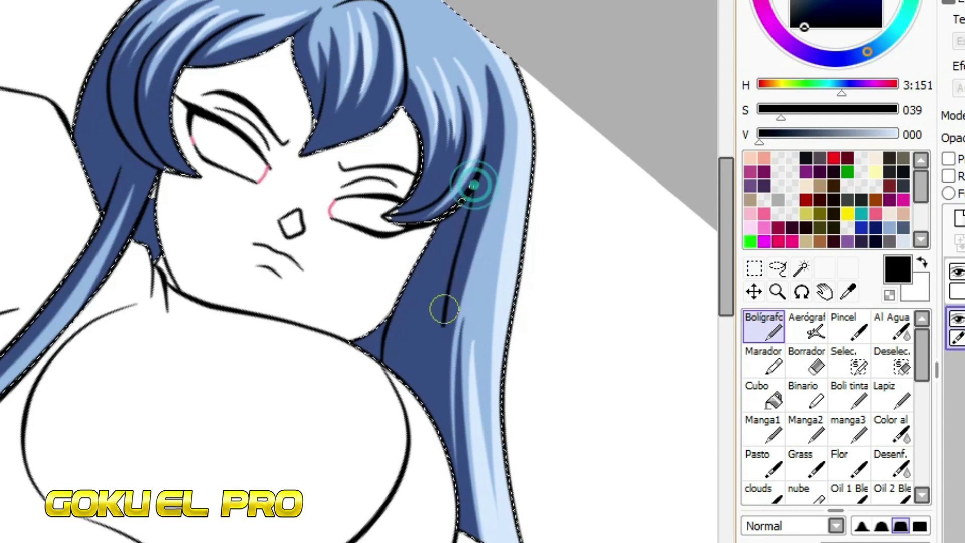
left_click_drag(118, 147, 54, 254)
scroll(54, 255, "down", 3)
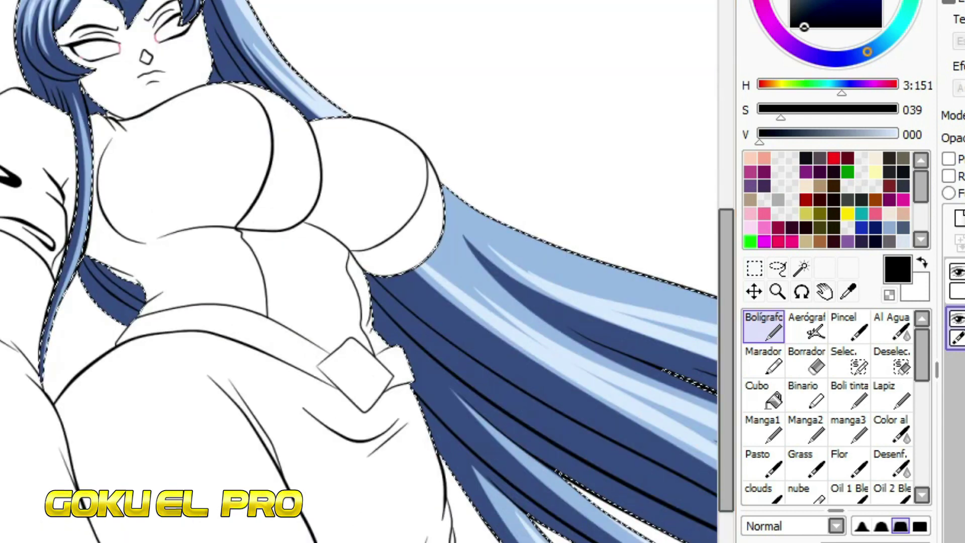
On the line art layer, use the Pressure tool to thicken the crease lines meeting the tip of the long side lock.
scroll(352, 272, "up", 5)
left_click(957, 290)
left_click(806, 359)
scroll(153, 269, "up", 2)
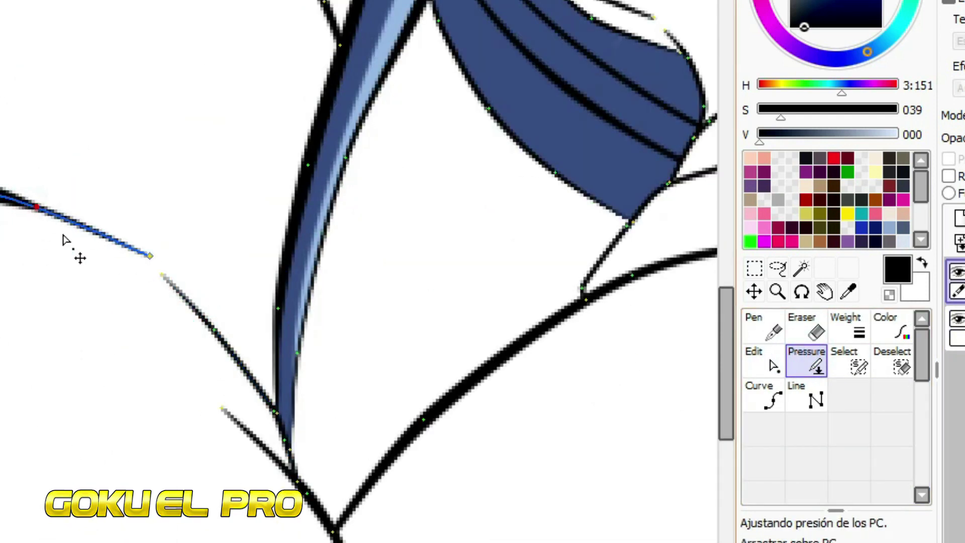
scroll(221, 304, "up", 2)
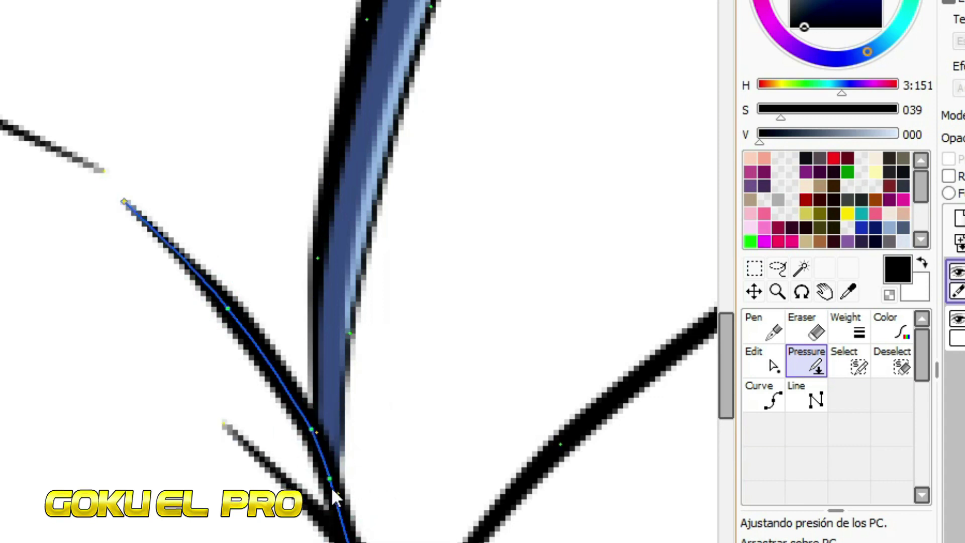
scroll(405, 431, "down", 2)
Adjust the line pressure on the side lock, the hair patch behind the waist and the sleeve outlines.
scroll(371, 379, "up", 3)
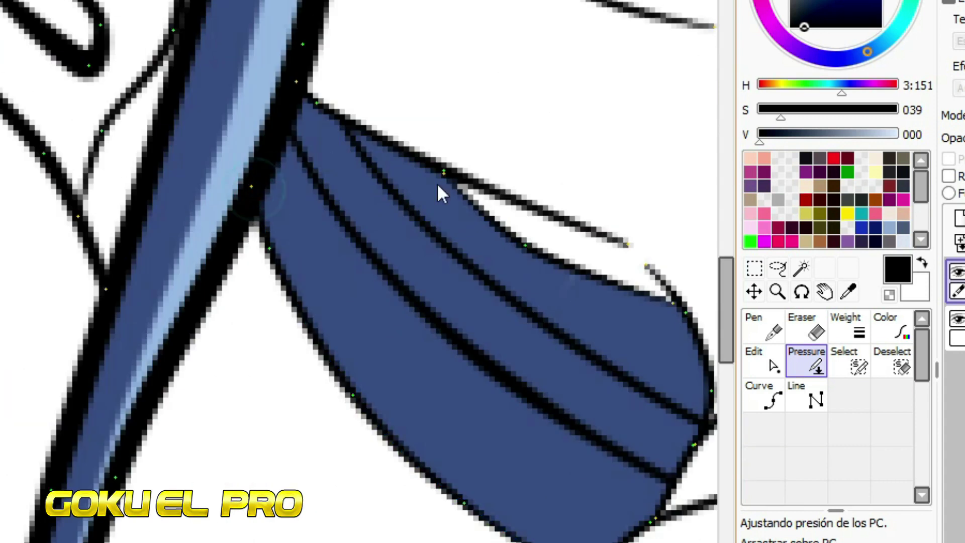
scroll(665, 310, "down", 1)
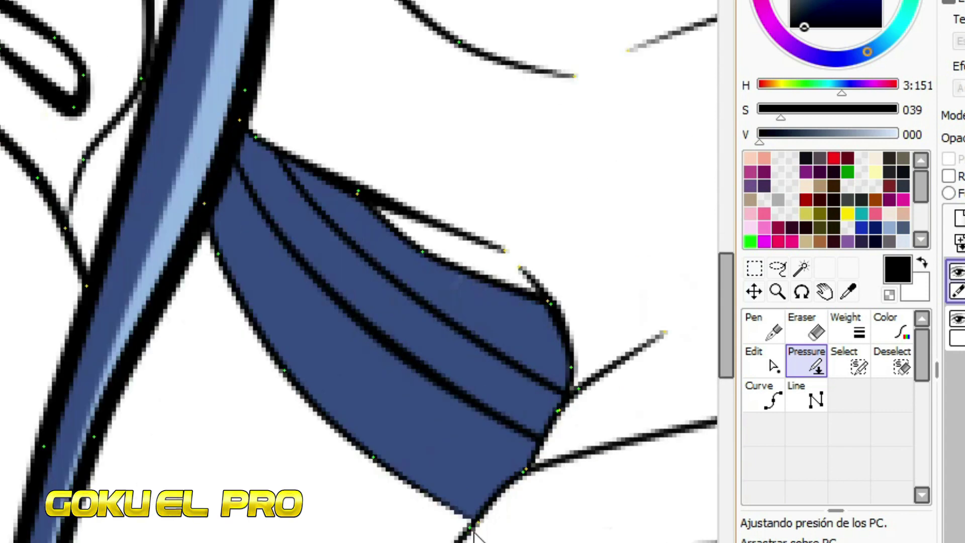
scroll(11, 400, "down", 2)
scroll(11, 400, "up", 2)
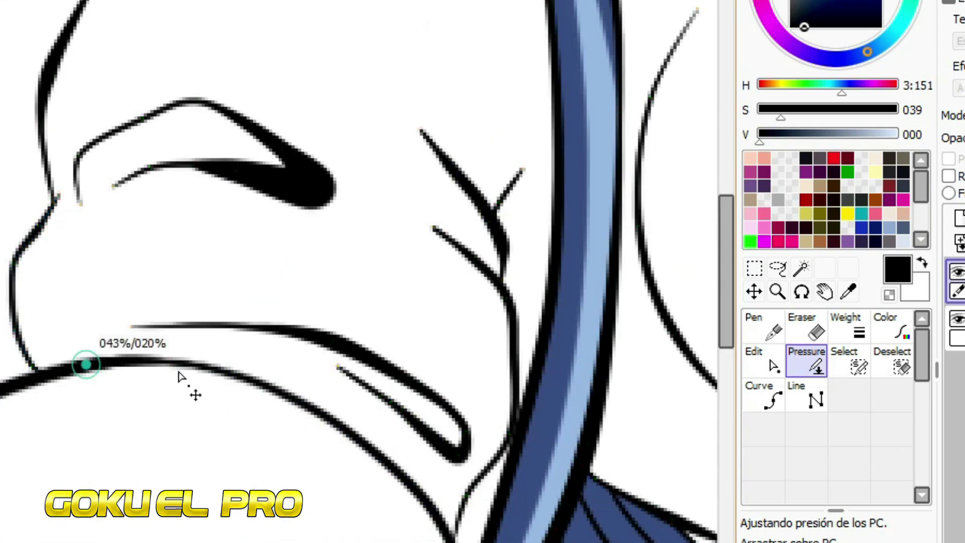
Select the long gloves and the belt with the magic wand and fill them with dark gray-green (S 3, V 39).
scroll(138, 310, "down", 3)
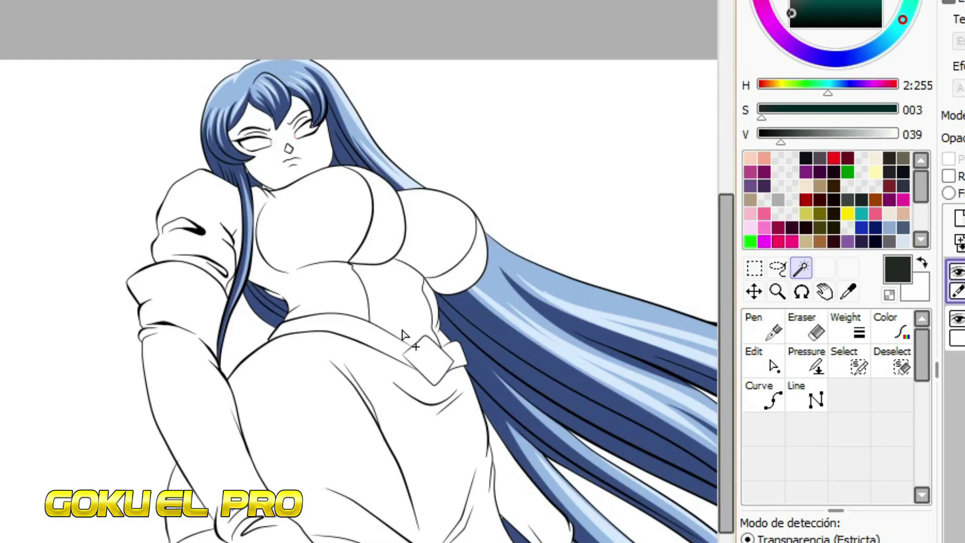
scroll(401, 334, "up", 3)
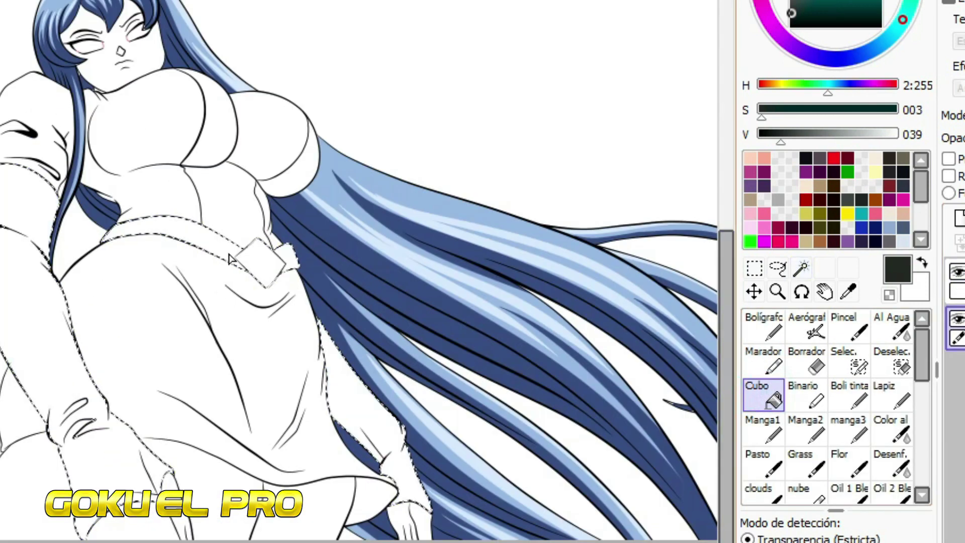
left_click(230, 259)
left_click(59, 354)
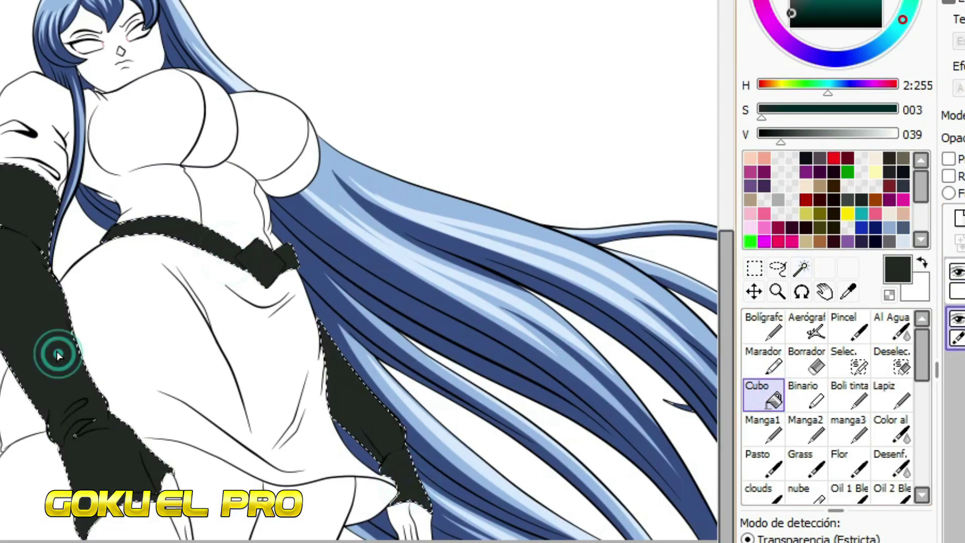
Lower the color's value to 10 and paint shadows along the fold lines near the glove's elbow with the Bolígrafo brush.
scroll(50, 322, "up", 3)
left_click(763, 324)
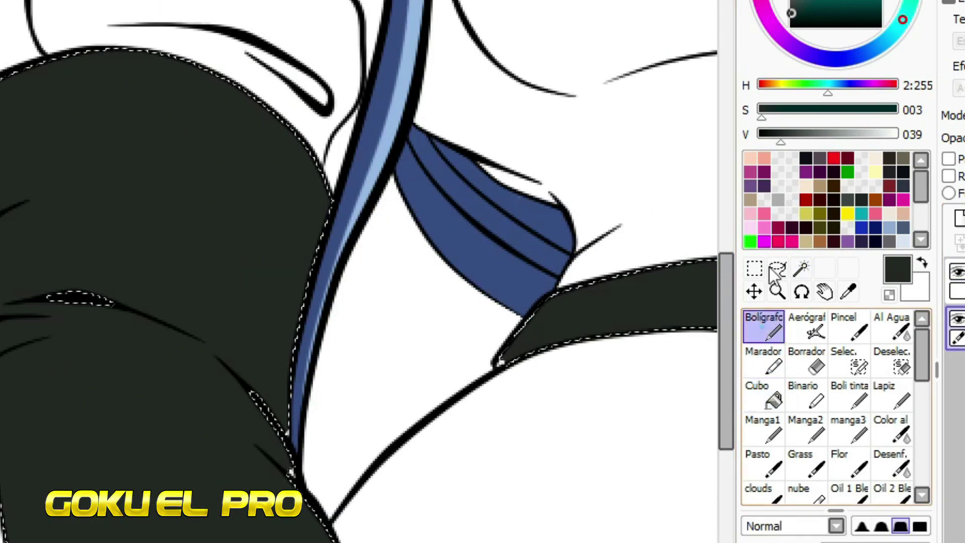
left_click(765, 134)
left_click_drag(225, 359, 5, 305)
left_click_drag(291, 480, 247, 385)
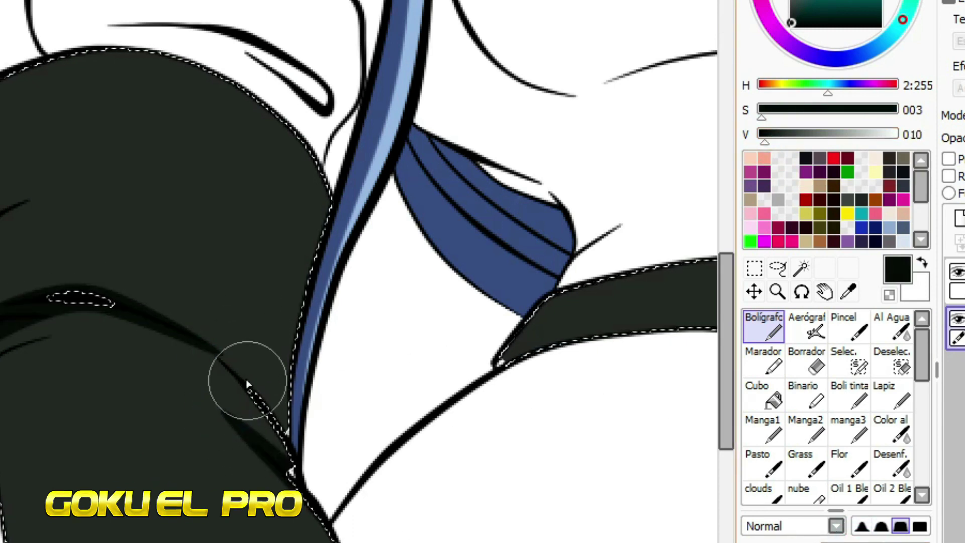
Paint curved near-black shadow shapes across the upper part of the glove and down the forearm.
left_click_drag(250, 128, 3, 98)
left_click_drag(89, 187, 5, 250)
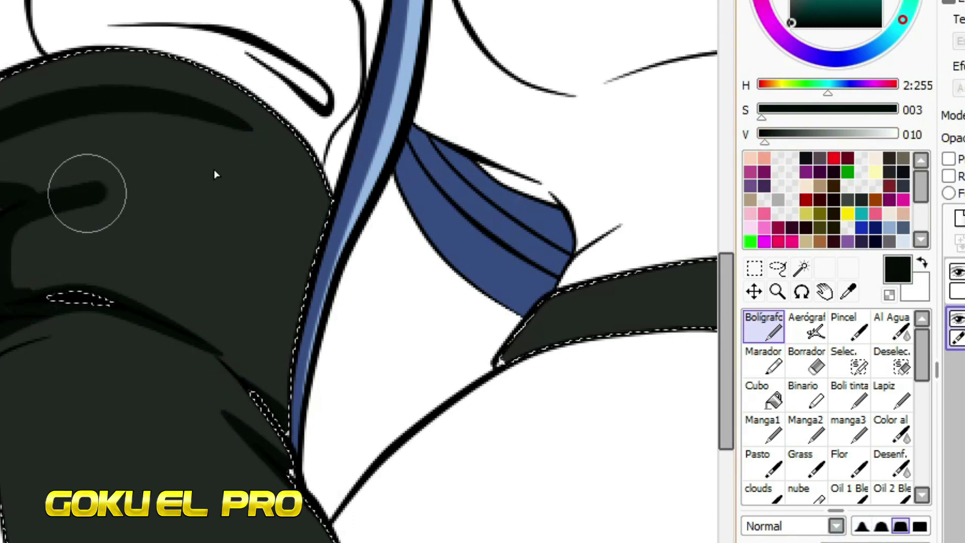
left_click_drag(254, 199, 12, 201)
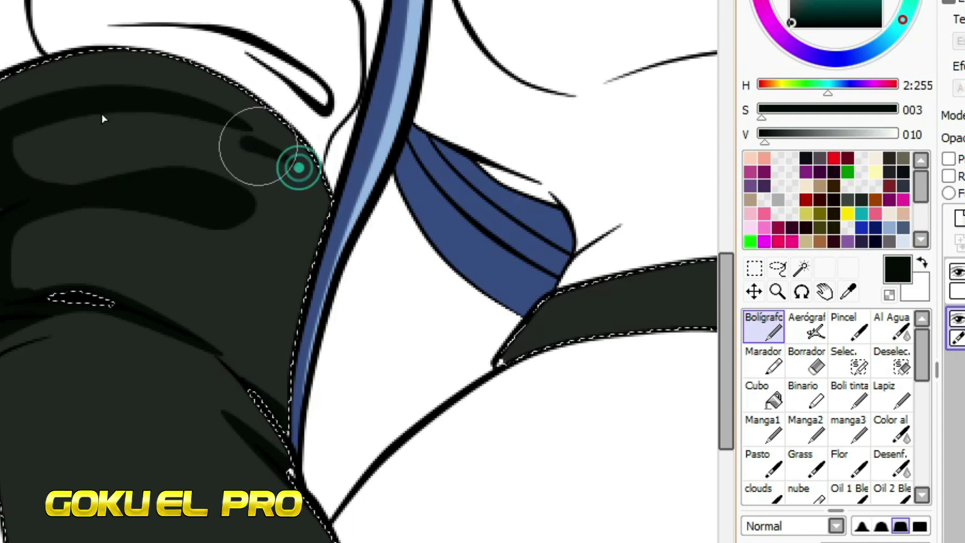
left_click_drag(254, 133, 8, 141)
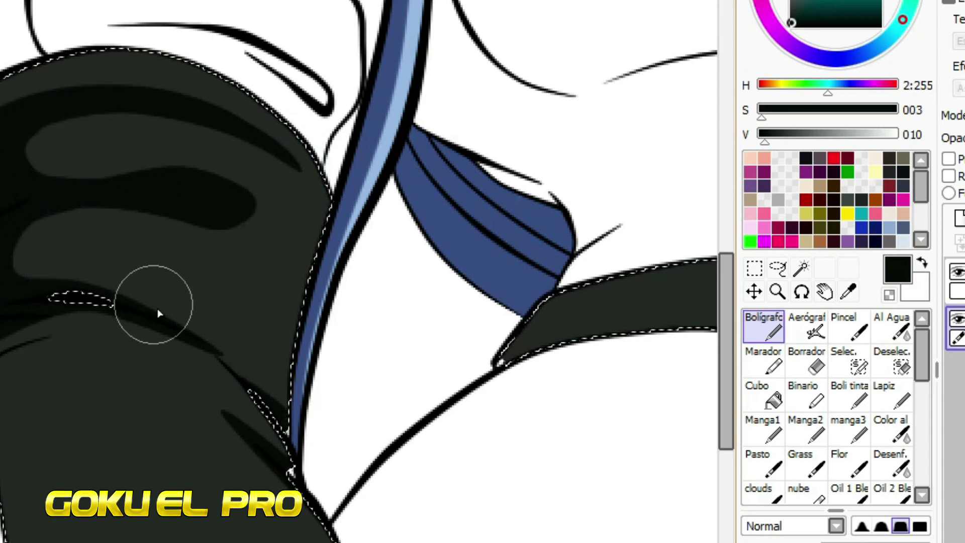
scroll(157, 315, "down", 3)
scroll(88, 146, "up", 3)
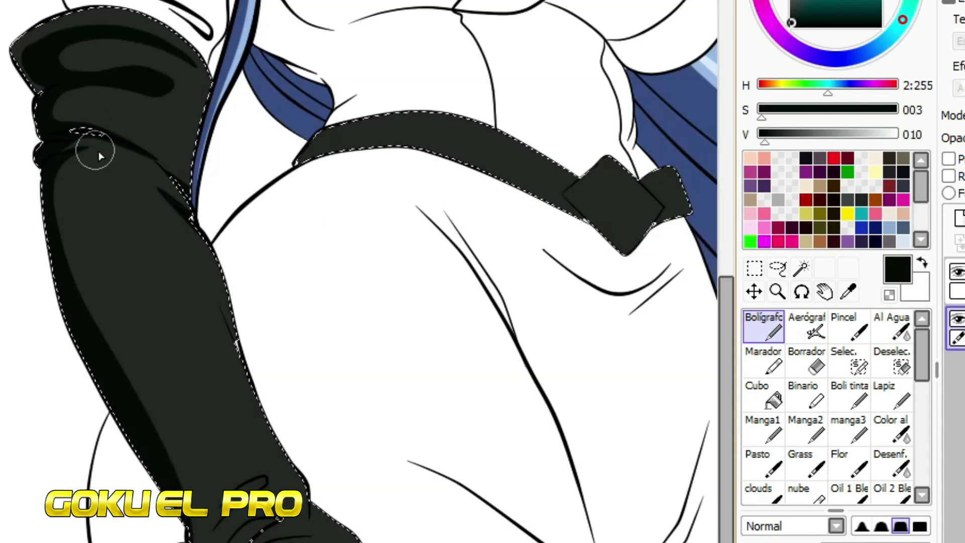
Paint near-black shadows down the forearm and in the wrist folds and cuff of the large glove.
scroll(219, 373, "up", 3)
mouse_move(77, 222)
left_mouse_down()
mouse_move(90, 328)
mouse_move(160, 498)
left_mouse_up()
mouse_move(420, 359)
left_mouse_down()
mouse_move(507, 515)
mouse_move(555, 519)
mouse_move(387, 510)
left_mouse_up()
left_click_drag(108, 369, 184, 511)
mouse_move(231, 255)
left_mouse_down()
mouse_move(168, 329)
mouse_move(242, 259)
left_mouse_up()
mouse_move(221, 181)
left_mouse_down()
mouse_move(137, 173)
mouse_move(211, 187)
left_mouse_up()
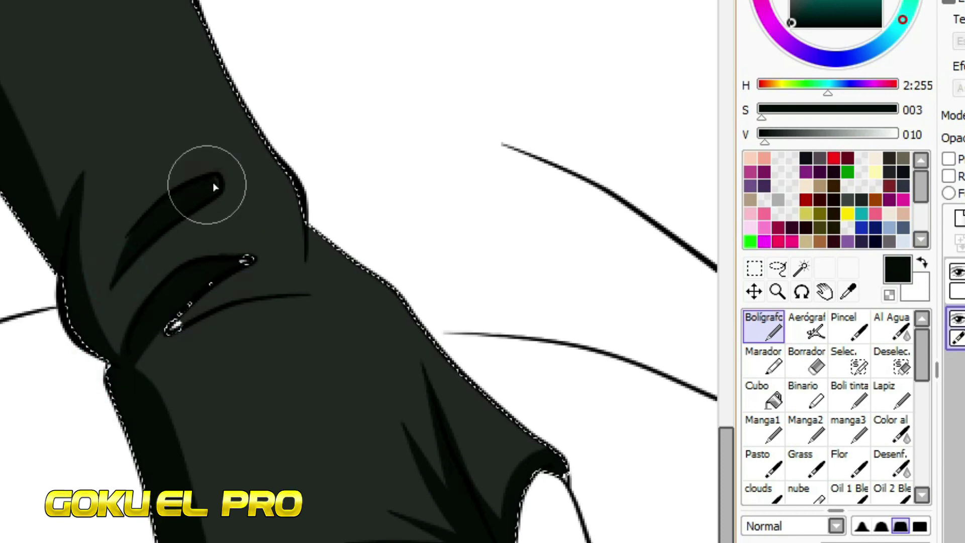
Paint near-black shadows on the belt, its buckle and the inner side and folds of the other glove.
scroll(213, 337, "down", 5)
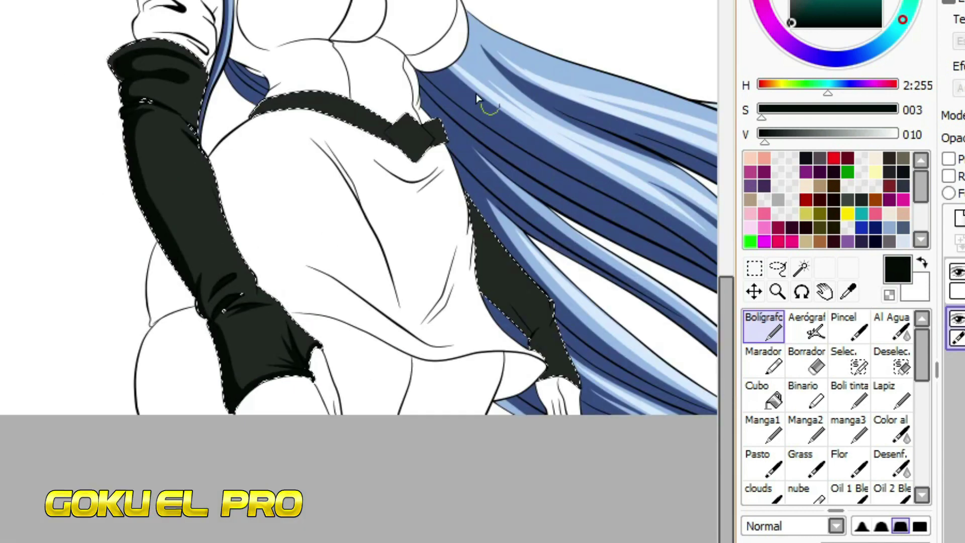
scroll(276, 104, "up", 4)
scroll(276, 104, "down", 2)
scroll(478, 336, "up", 3)
mouse_move(226, 292)
left_mouse_down()
mouse_move(385, 181)
mouse_move(343, 397)
mouse_move(242, 299)
mouse_move(266, 307)
mouse_move(284, 232)
mouse_move(257, 323)
mouse_move(210, 283)
mouse_move(258, 251)
mouse_move(446, 369)
mouse_move(500, 362)
left_mouse_up()
scroll(291, 306, "down", 3)
scroll(139, 187, "up", 4)
mouse_move(138, 182)
left_mouse_down()
mouse_move(200, 383)
mouse_move(30, 211)
left_mouse_up()
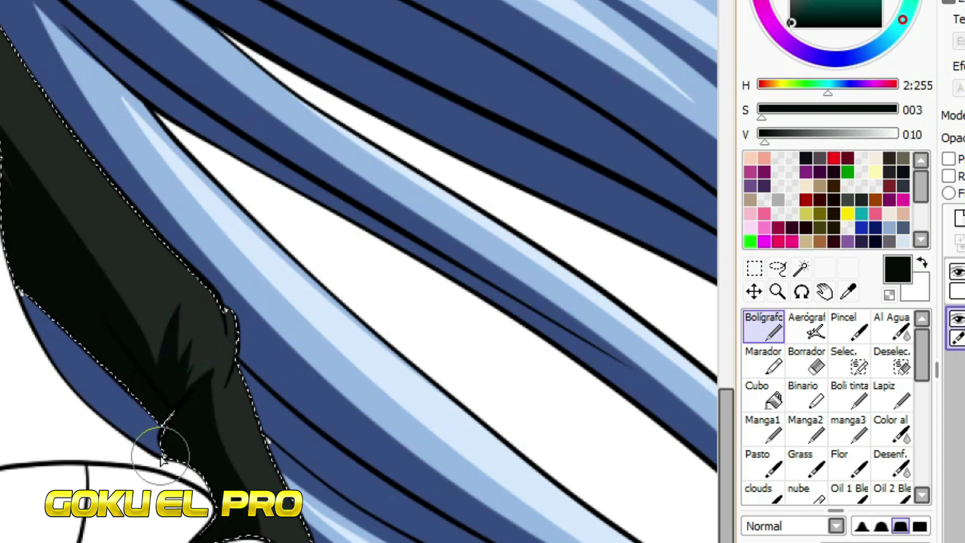
scroll(162, 460, "down", 3)
scroll(101, 190, "up", 3)
Raise the color's value to 154 and paint light gray highlights along the upper folds of the large glove.
left_click_drag(765, 135, 842, 135)
left_click_drag(5, 118, 166, 148)
key("ctrl+z")
left_click_drag(175, 193, 43, 167)
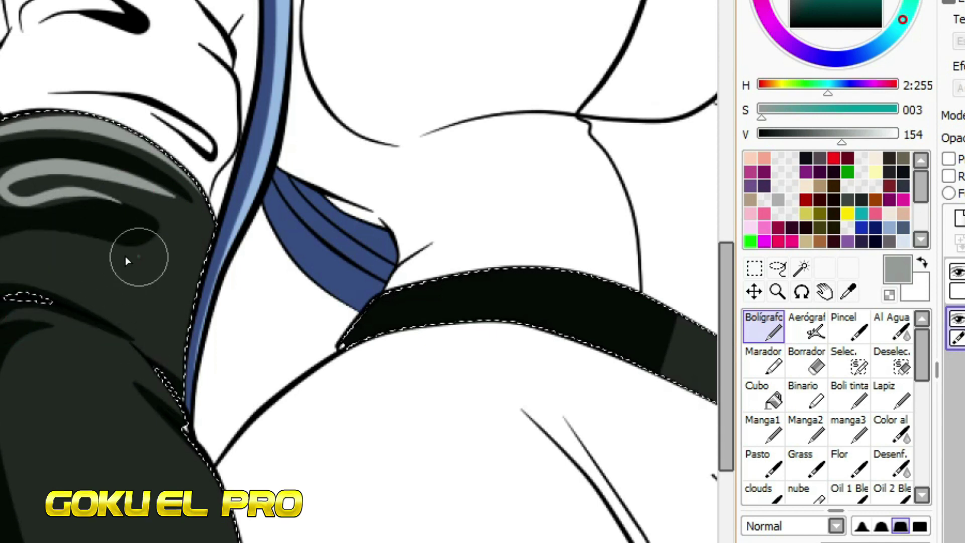
left_click_drag(45, 321, 167, 344)
left_click_drag(151, 241, 90, 302)
Paint light gray highlight streaks down the large glove's forearm, across its wrist folds and near the cuff.
scroll(83, 347, "down", 5)
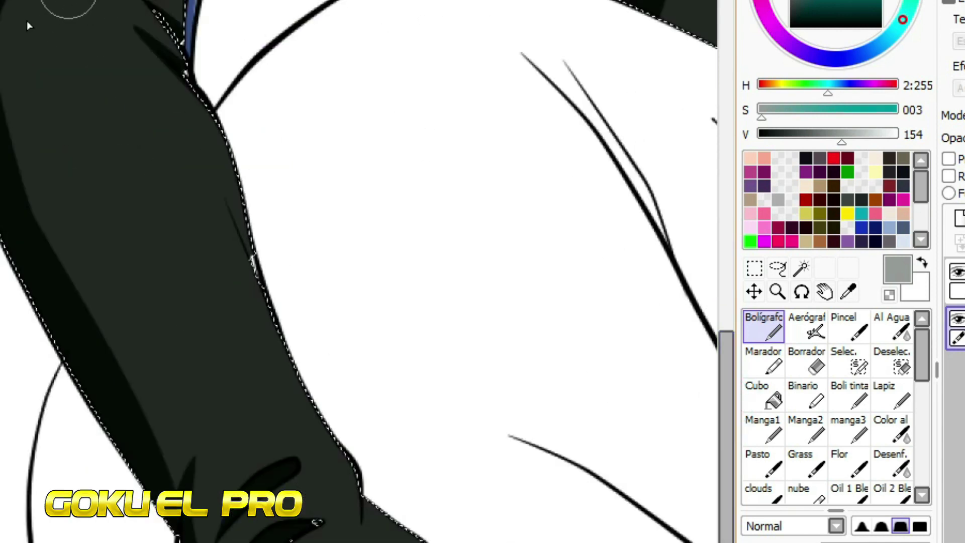
left_click_drag(134, 234, 159, 284)
left_click_drag(144, 306, 229, 452)
left_click_drag(292, 438, 216, 535)
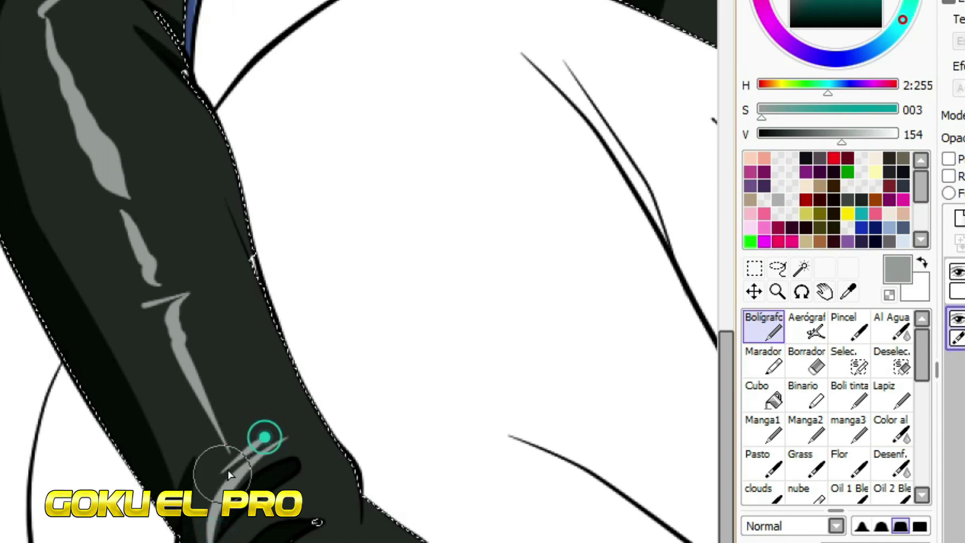
scroll(261, 528, "down", 3)
left_click_drag(276, 347, 414, 330)
left_click_drag(354, 536, 388, 527)
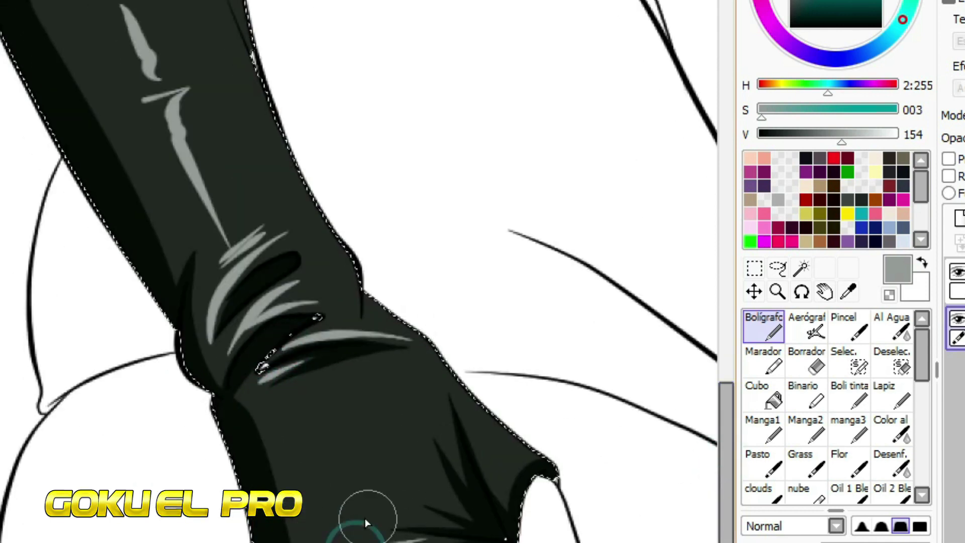
Add light gray highlights to the belt, its buckle and the other glove.
scroll(462, 422, "down", 3)
scroll(189, 267, "up", 3)
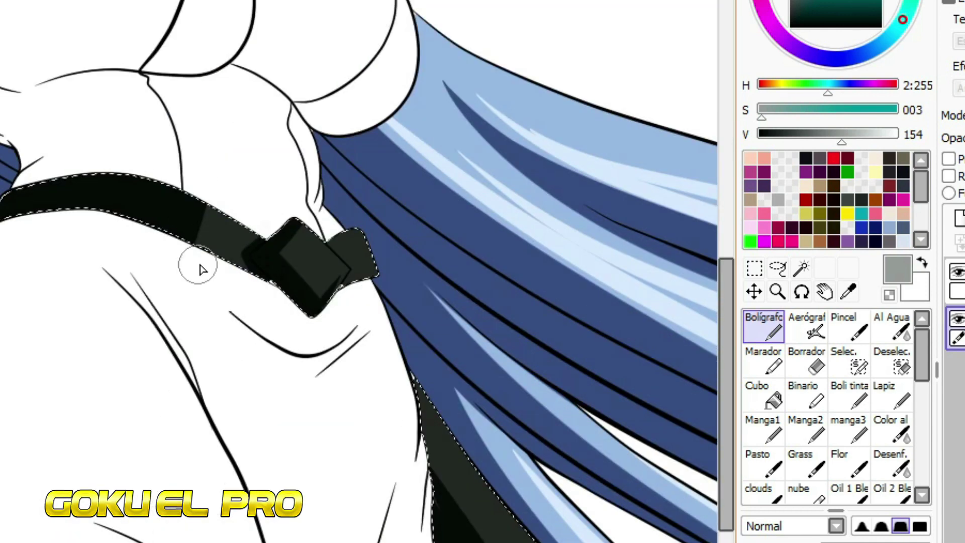
scroll(309, 245, "down", 3)
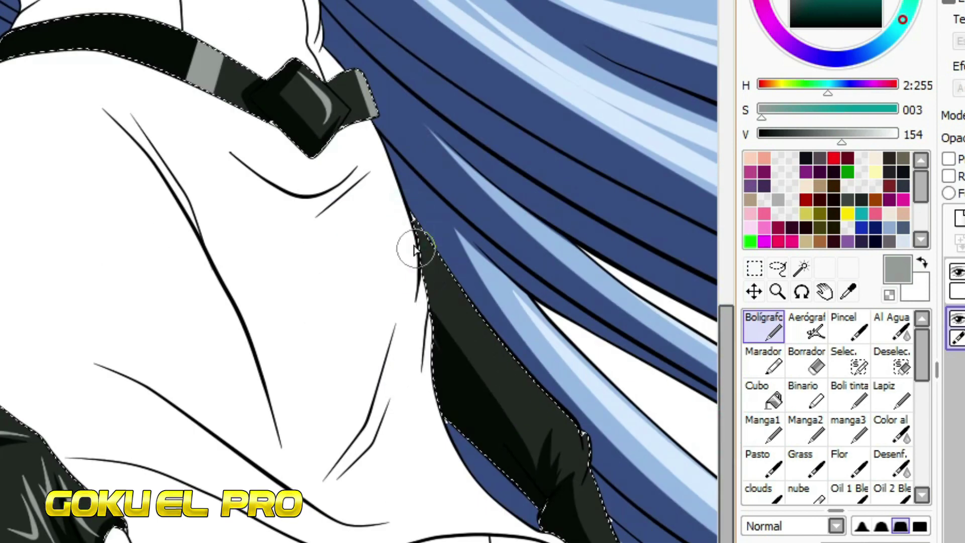
mouse_move(569, 479)
left_mouse_down()
mouse_move(578, 452)
mouse_move(577, 491)
left_mouse_up()
scroll(598, 532, "down", 3)
Sample the dark blue of the hair and fill the white gaps in the locks beside the face and neck.
scroll(190, 204, "up", 5)
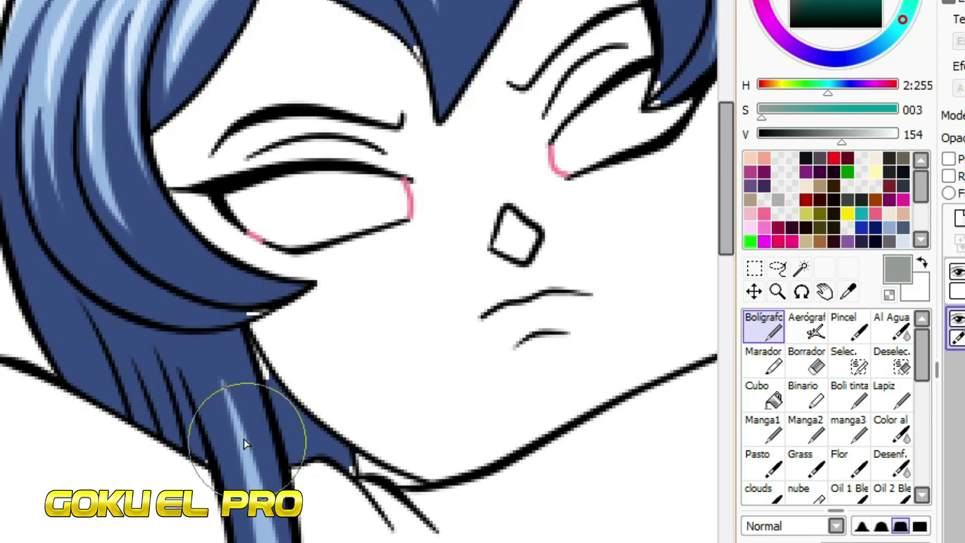
left_click(507, 463, "alt")
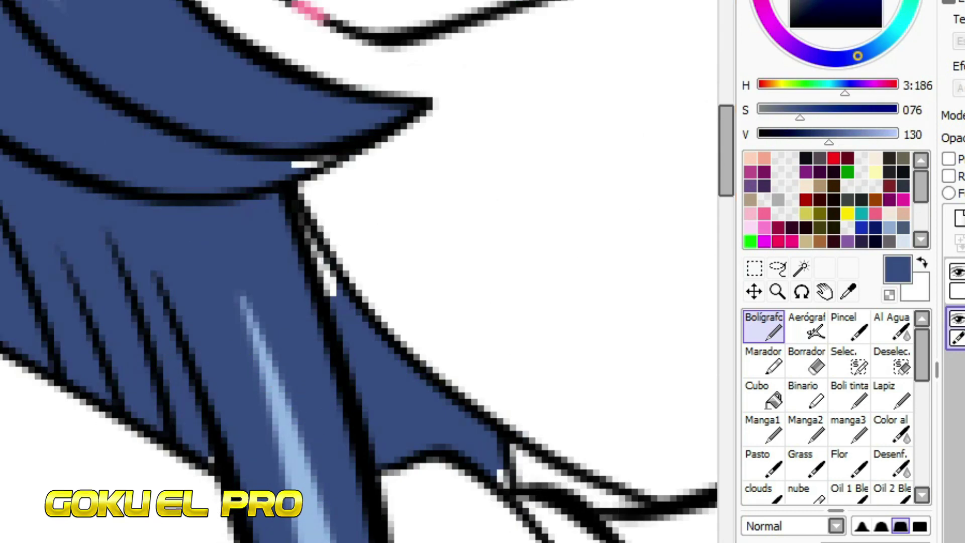
scroll(263, 444, "up", 2)
left_click(213, 465)
scroll(422, 260, "down", 3)
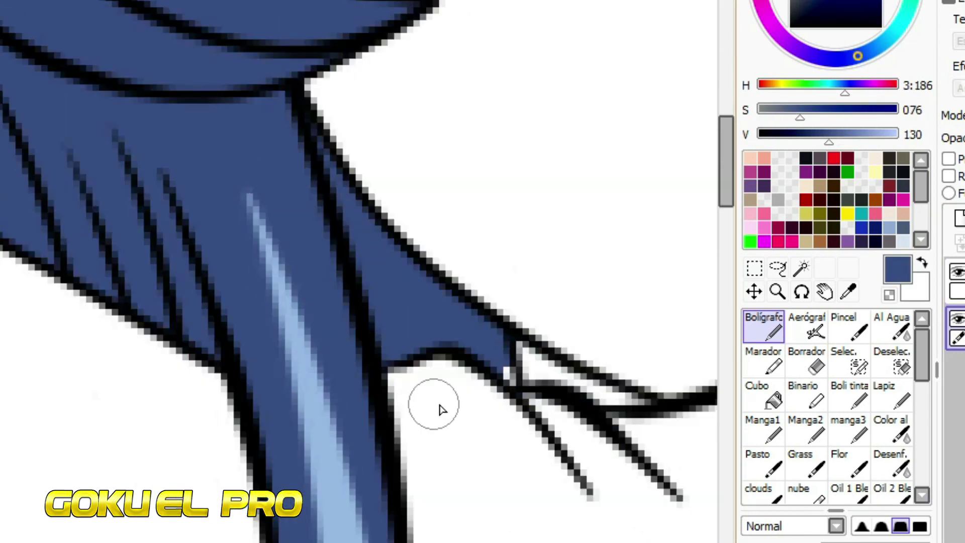
scroll(497, 332, "up", 3)
scroll(252, 422, "down", 3)
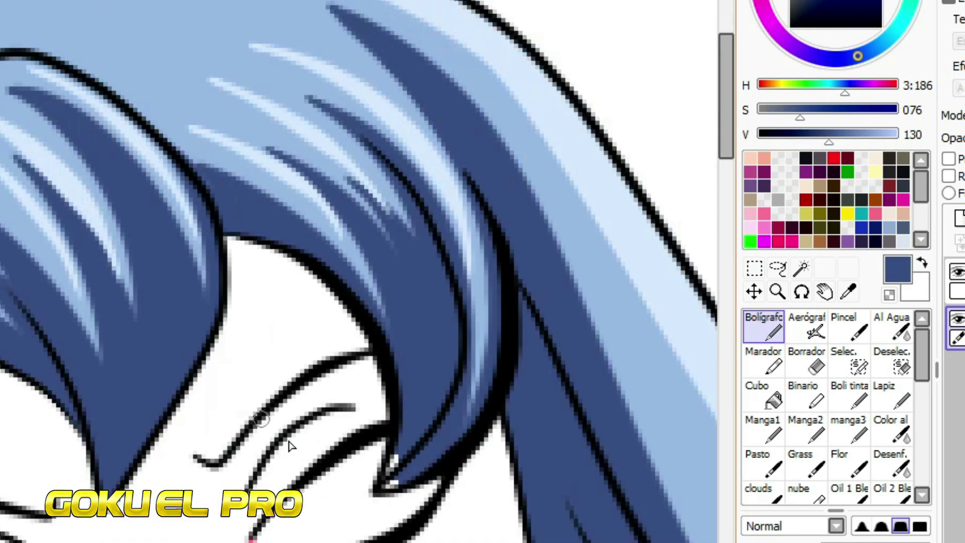
Sample the hair's light blue and touch up the remaining unpainted gaps in the hair strands.
scroll(430, 485, "up", 3)
scroll(203, 242, "down", 4)
scroll(202, 242, "up", 5)
left_click(146, 155, "alt")
scroll(502, 101, "down", 3)
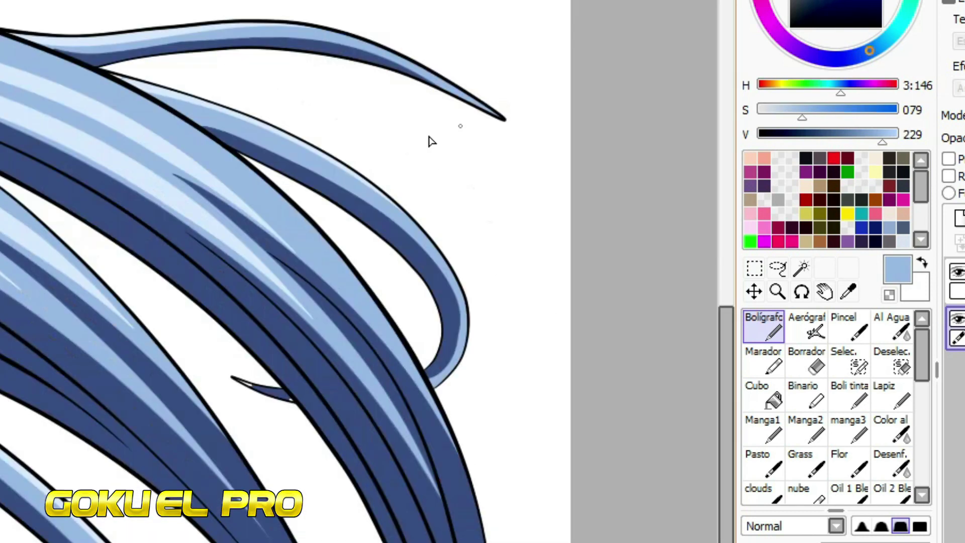
scroll(501, 101, "up", 4)
scroll(229, 116, "up", 3)
scroll(60, 69, "down", 2)
left_click(319, 366, "alt")
scroll(319, 367, "up", 2)
scroll(346, 280, "down", 3)
Sample the glove's near-black and the hair's dark blue to fill the gaps around the smaller glove's outline.
left_click(204, 458, "alt")
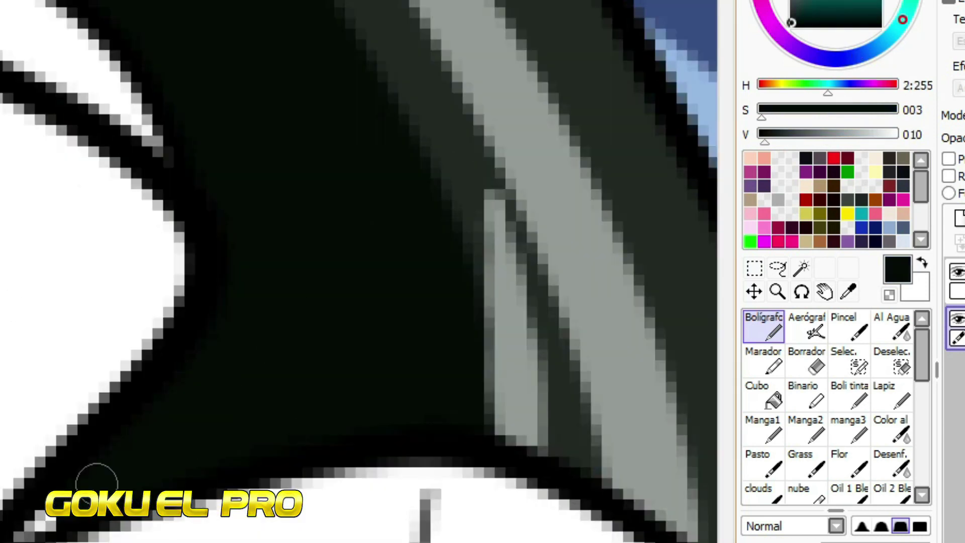
scroll(345, 513, "up", 3)
scroll(441, 361, "down", 2)
scroll(441, 361, "up", 2)
left_click(398, 270, "alt")
scroll(215, 414, "up", 2)
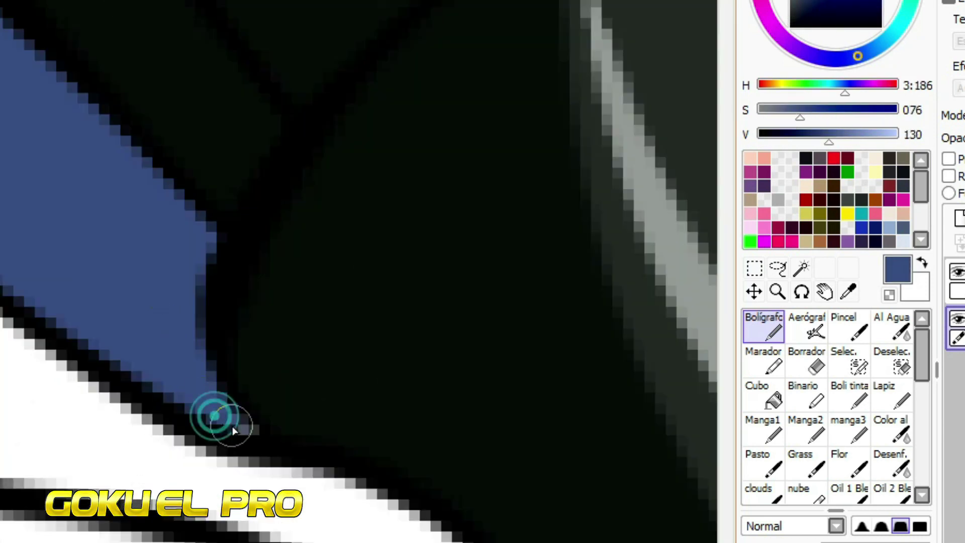
left_click(216, 414, "alt")
scroll(421, 210, "up", 2)
scroll(429, 227, "down", 2)
Sample the glove's dark gray-green (V 39) and fill the unpainted pixels beside the glove's outlines.
left_click(47, 155, "alt")
scroll(48, 156, "up", 2)
scroll(47, 155, "down", 2)
left_click(186, 125, "alt")
scroll(186, 126, "up", 3)
scroll(300, 442, "down", 2)
scroll(398, 237, "up", 2)
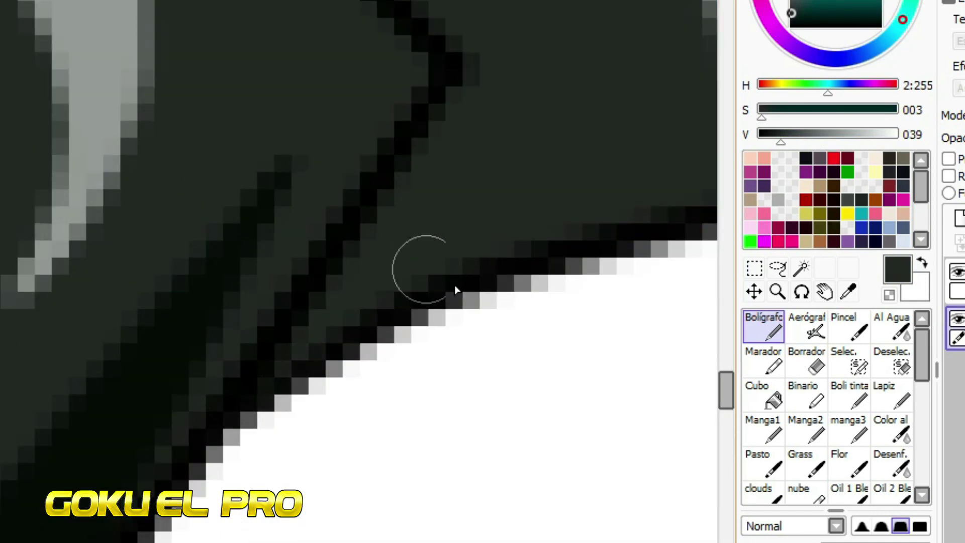
Sample the near-black shadow color (V 10) and fill the gaps along the glove and belt edges.
scroll(368, 265, "down", 2)
left_click(71, 302, "alt")
scroll(71, 302, "up", 2)
scroll(442, 313, "down", 2)
scroll(442, 313, "up", 2)
scroll(435, 319, "down", 1)
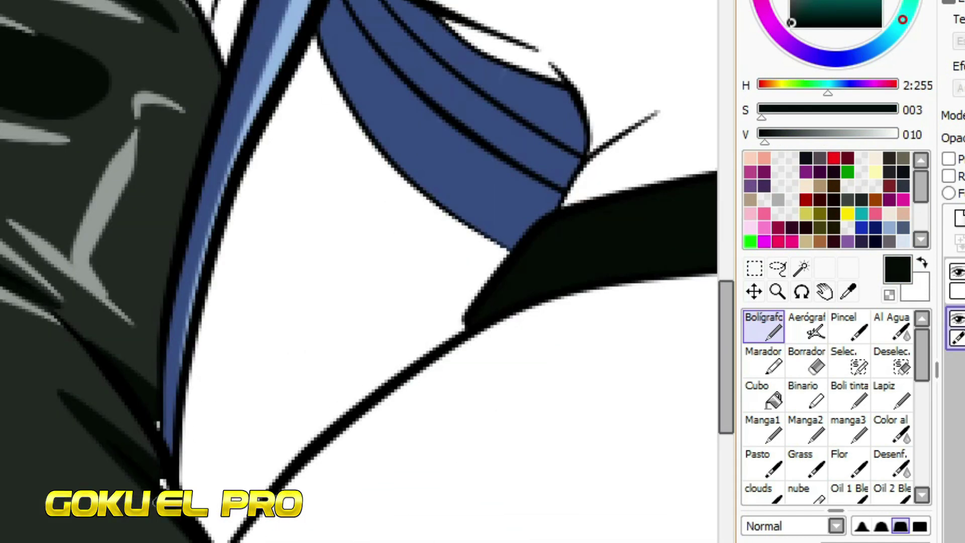
scroll(201, 431, "up", 2)
scroll(315, 447, "down", 2)
Fill the remaining gaps along the large glove's forearm and cuff outlines with the sampled gray-green and near-black.
left_click(345, 478, "alt")
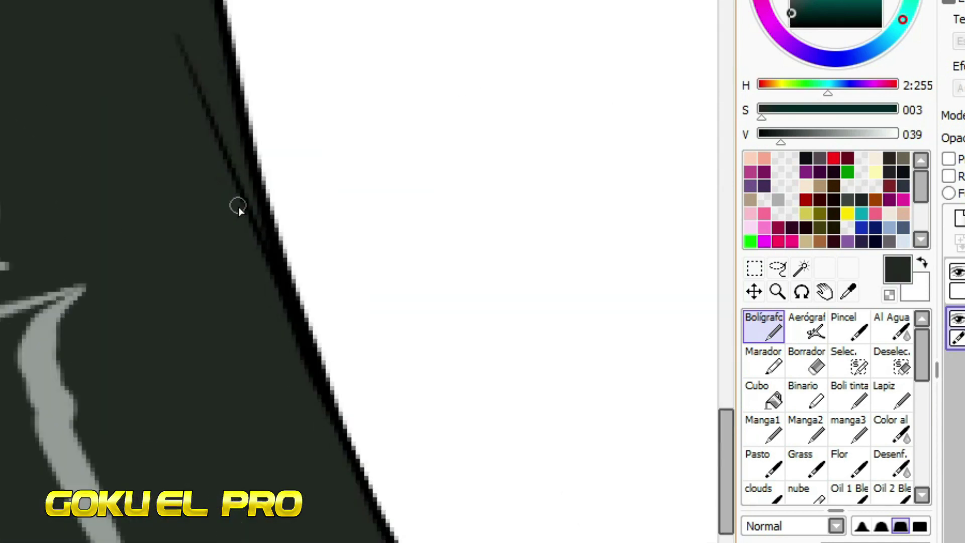
scroll(117, 185, "up", 3)
scroll(283, 223, "down", 2)
left_click(332, 243, "alt")
scroll(440, 155, "down", 2)
scroll(232, 254, "down", 1)
scroll(176, 210, "up", 3)
scroll(186, 263, "up", 1)
scroll(362, 90, "down", 3)
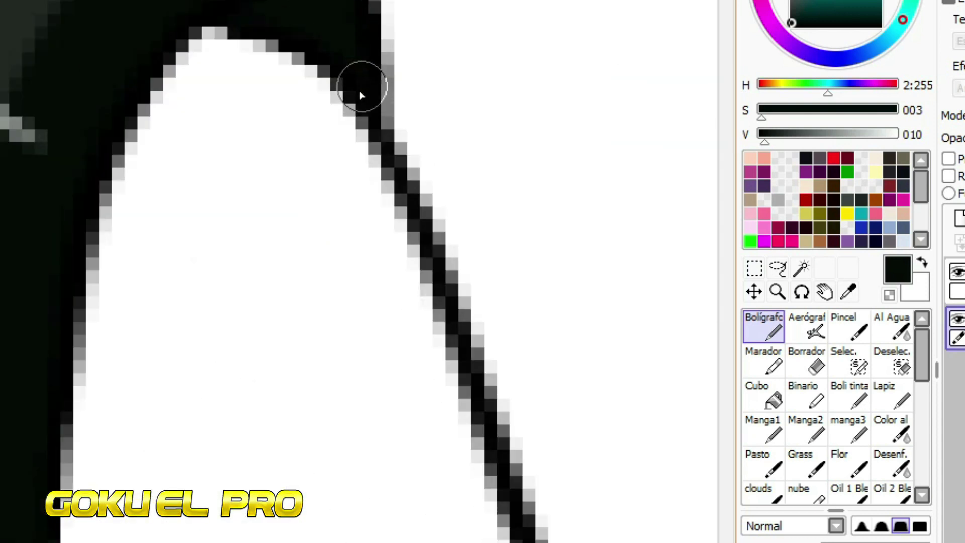
scroll(205, 22, "up", 2)
scroll(205, 22, "down", 2)
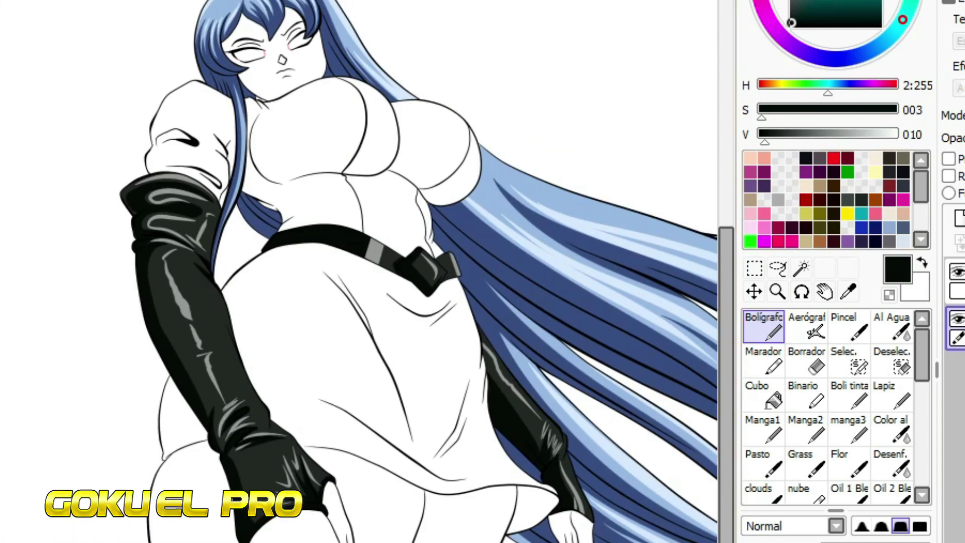
Edit the skirt hem stroke so its loose end meets the outline of the large glove.
left_click(801, 268)
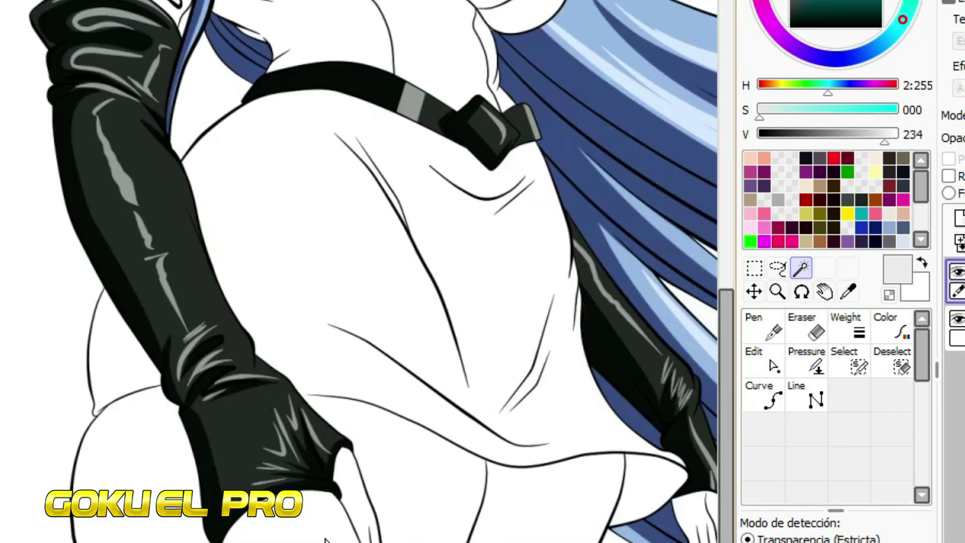
left_click(463, 502)
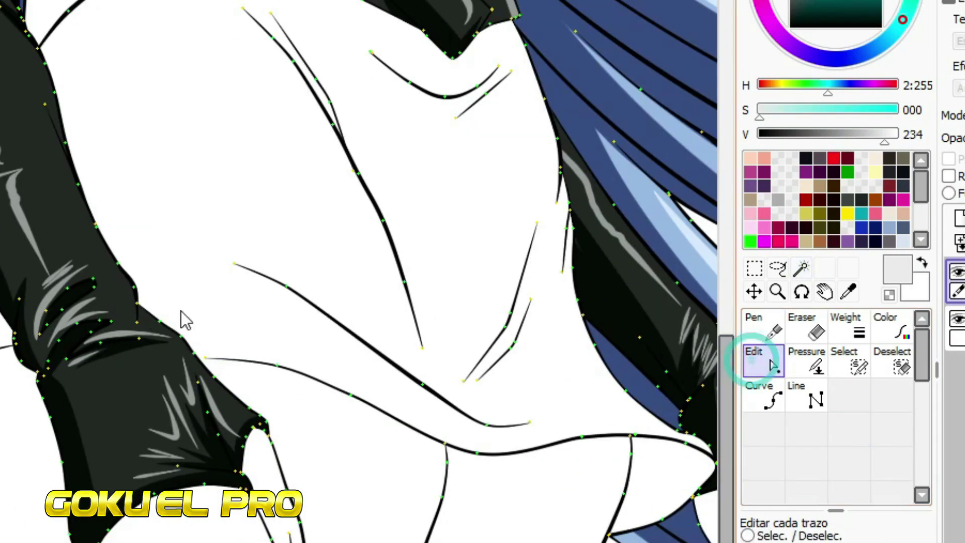
scroll(194, 339, "up", 2)
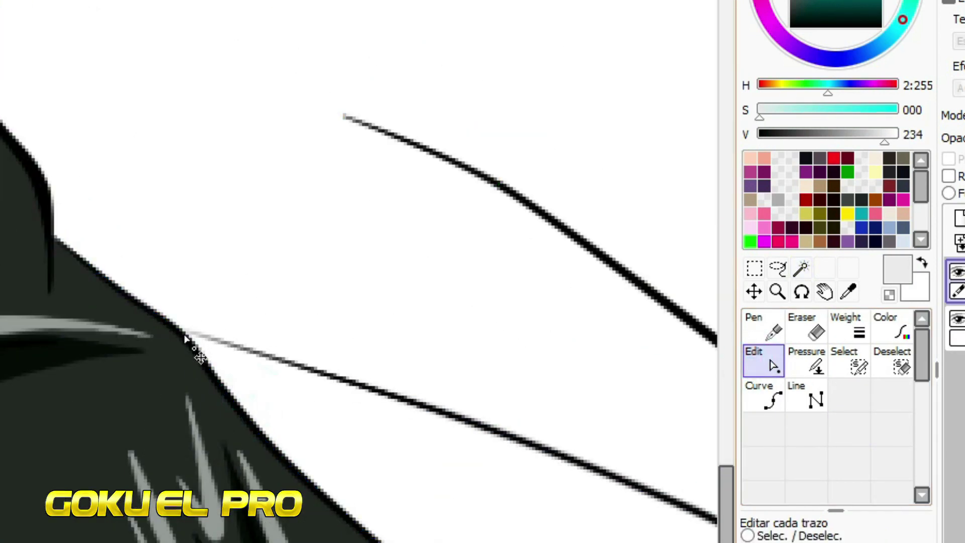
scroll(276, 387, "down", 2)
Adjust the line pressure on the skirt hem stroke and the glove outline where they meet.
left_click(794, 369)
scroll(588, 498, "up", 2)
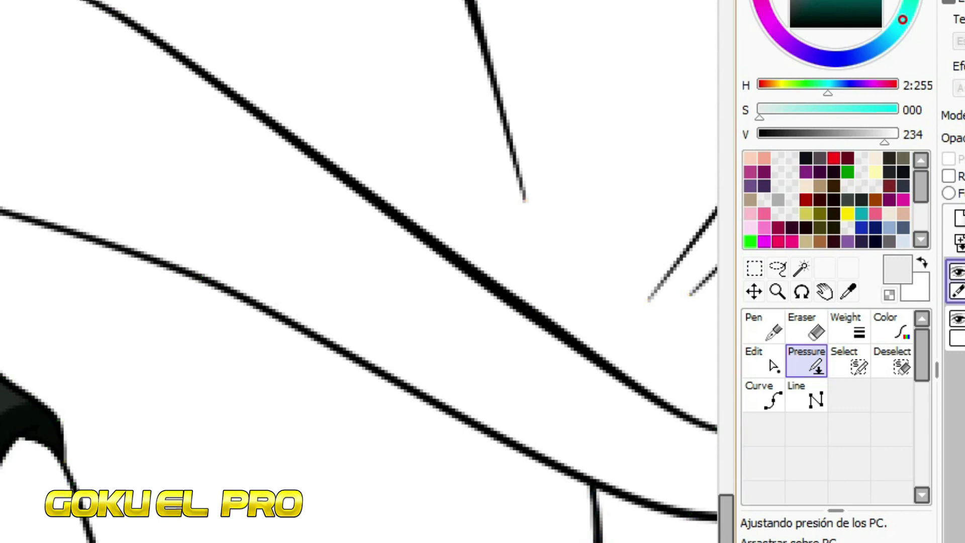
scroll(168, 328, "down", 2)
scroll(168, 328, "up", 2)
scroll(351, 341, "down", 2)
scroll(111, 263, "up", 3)
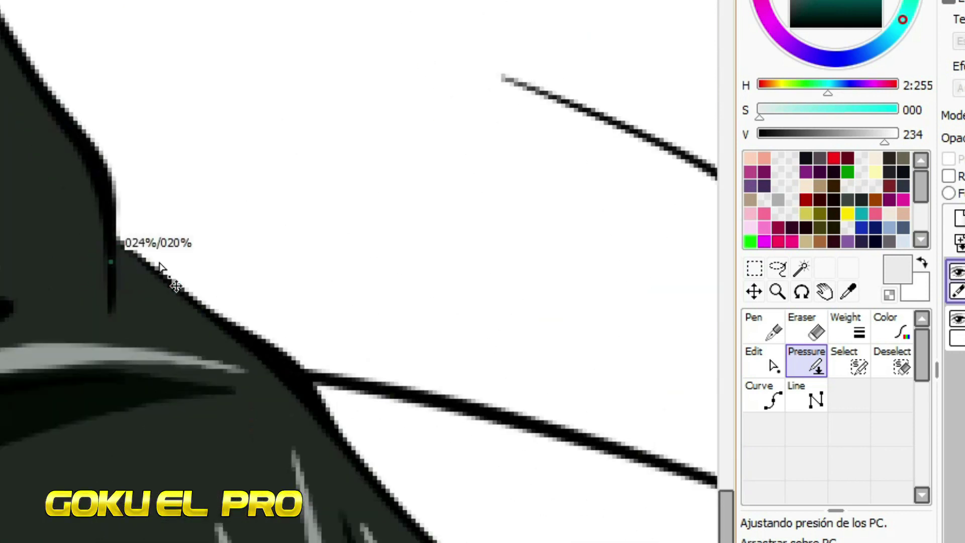
Adjust the line pressure on the outlines of the large glove's cuff, finger opening and forearm.
scroll(332, 354, "down", 2)
scroll(503, 523, "up", 2)
scroll(499, 380, "down", 2)
scroll(498, 380, "up", 2)
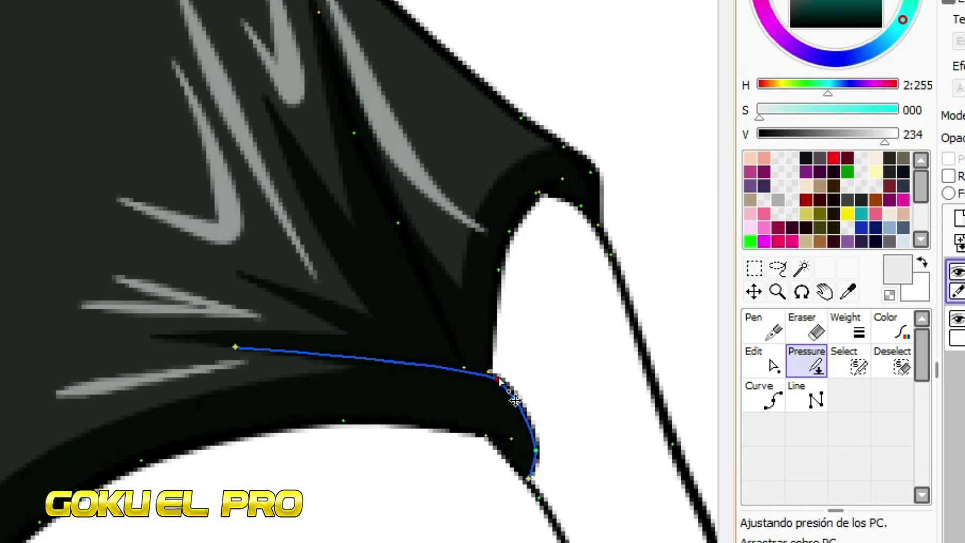
scroll(156, 455, "down", 2)
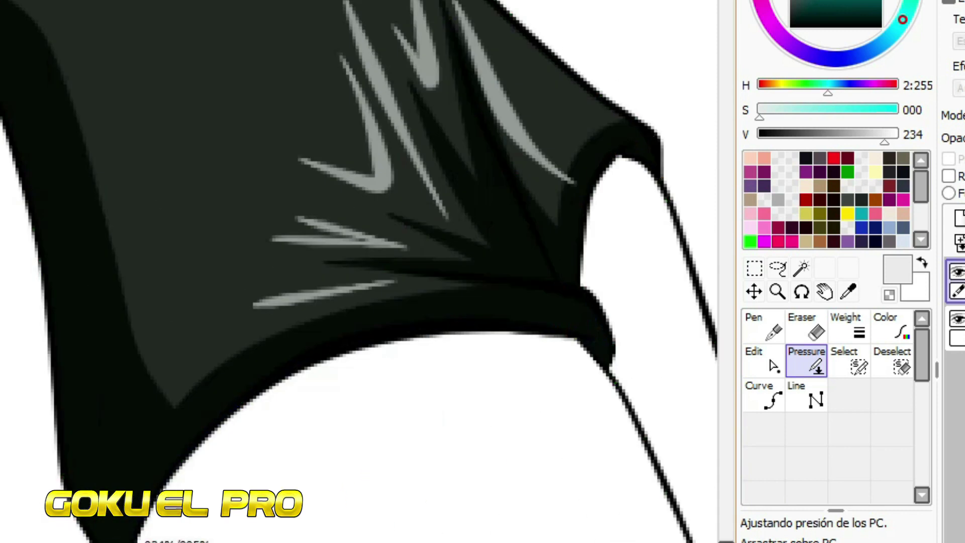
scroll(155, 316, "up", 2)
scroll(83, 164, "down", 2)
scroll(173, 470, "up", 2)
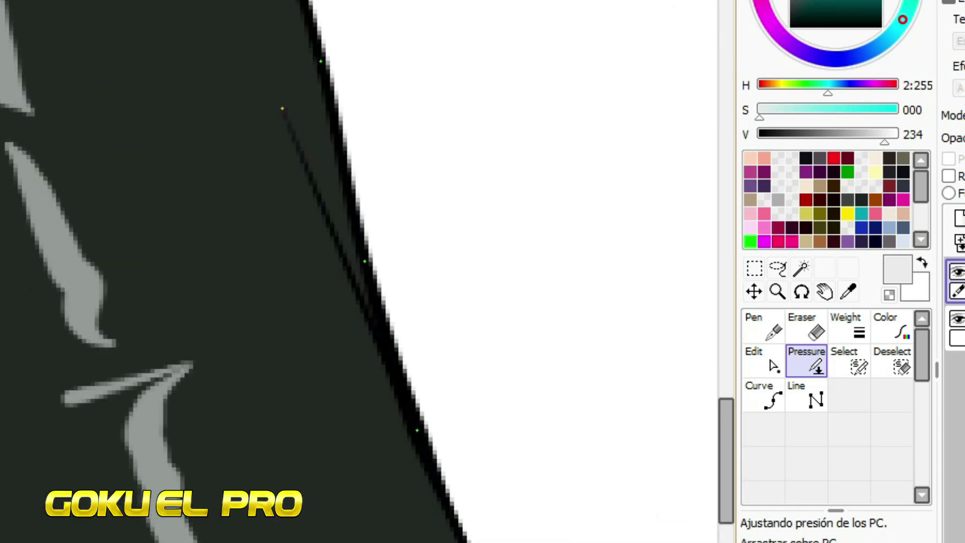
scroll(136, 375, "down", 2)
Select the face, thighs and other bare skin areas with the magic wand and fill them with a pale skin tone.
left_click(802, 268)
scroll(470, 394, "down", 1)
scroll(470, 394, "up", 2)
left_click(486, 400)
scroll(257, 411, "up", 1)
scroll(258, 412, "down", 2)
scroll(308, 151, "up", 2)
left_click(309, 151)
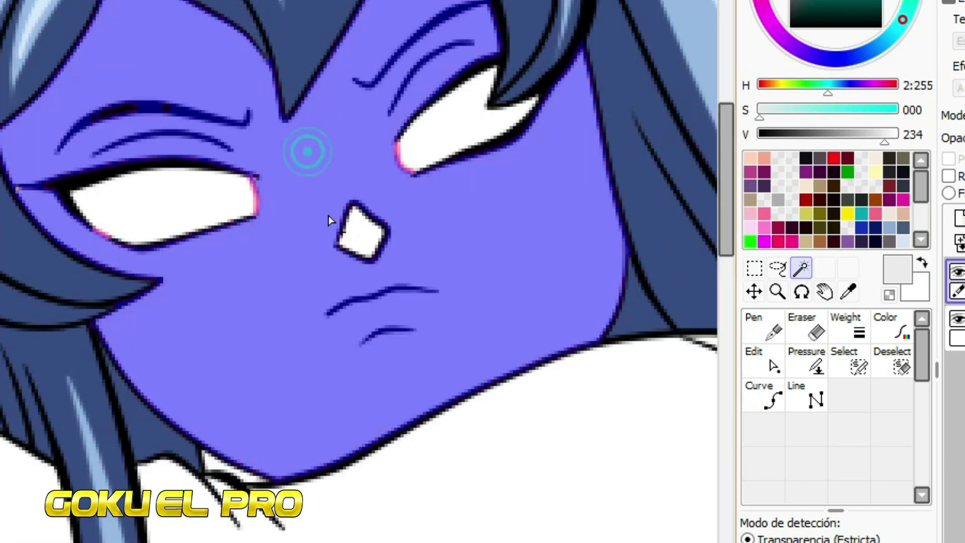
scroll(187, 454, "up", 2)
scroll(266, 487, "down", 3)
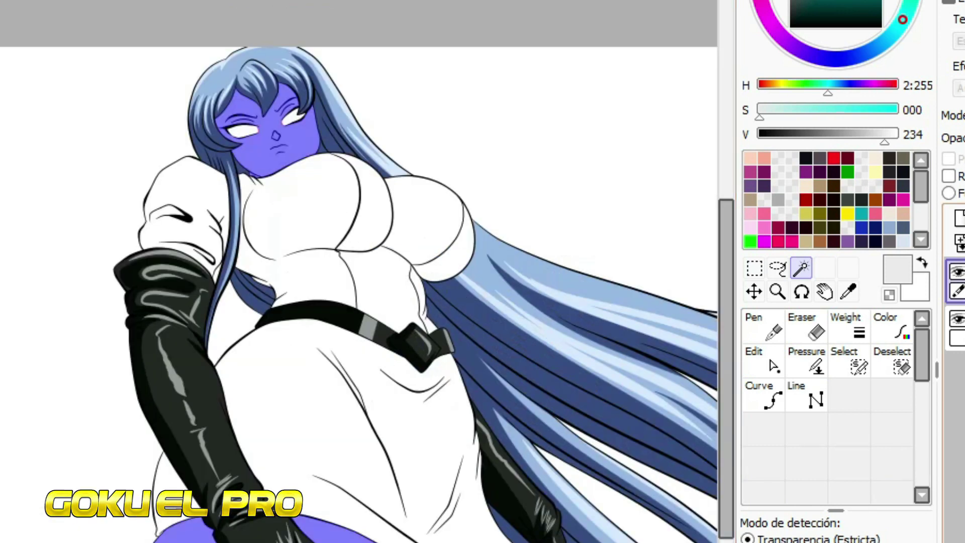
left_click(291, 422)
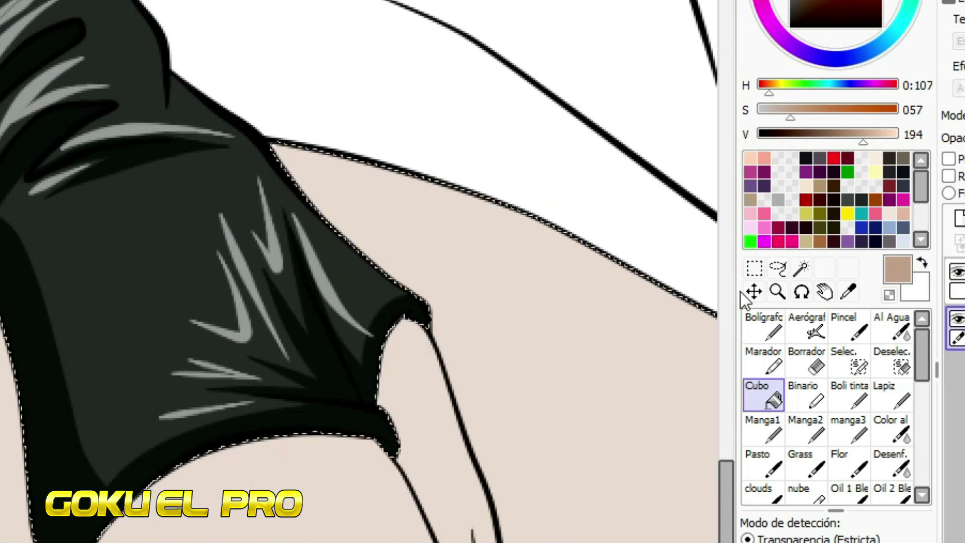
Paint brown shadows (S 57, V 194) on the fingers and the thigh beside the large glove with the Bolígrafo brush.
left_click(763, 326)
left_click_drag(488, 406, 471, 533)
mouse_move(393, 342)
left_mouse_down()
mouse_move(434, 484)
mouse_move(466, 525)
left_mouse_up()
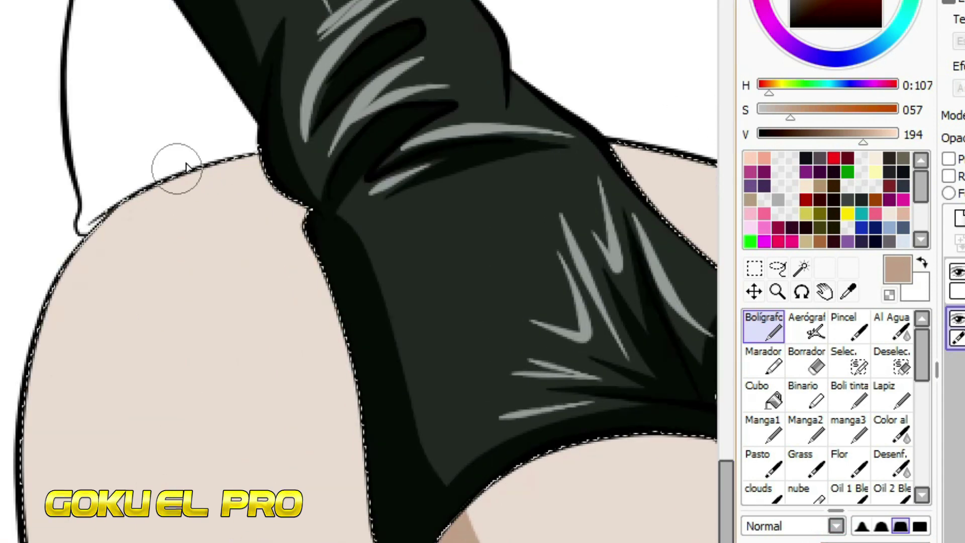
left_click_drag(179, 166, 101, 503)
left_click_drag(331, 231, 302, 540)
Paint brown shadows on the thighs beneath the skirt hem and along the line between the legs.
left_click(763, 393)
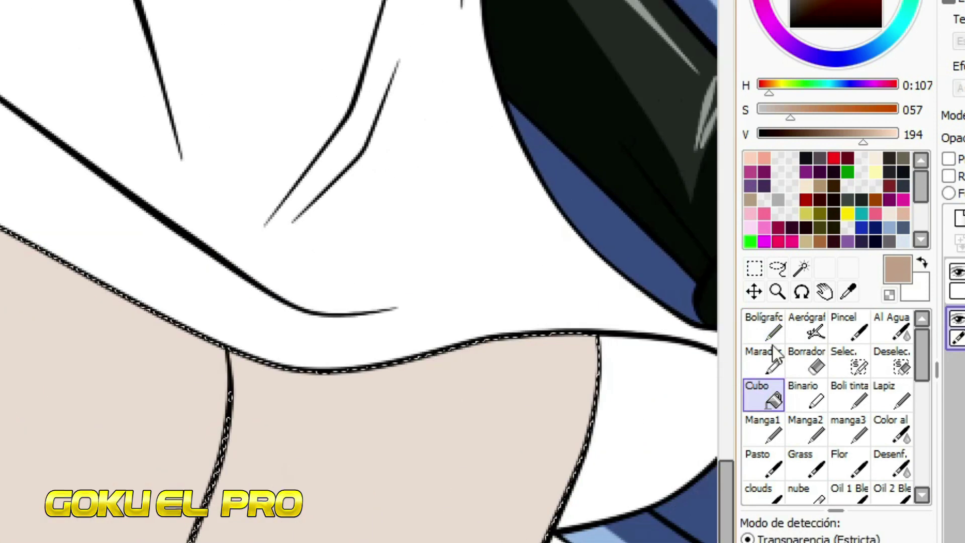
left_click(764, 325)
left_click_drag(77, 269, 168, 339)
left_click_drag(599, 352, 193, 321)
left_click_drag(324, 408, 223, 497)
mouse_move(259, 470)
left_mouse_down()
mouse_move(625, 334)
mouse_move(578, 540)
left_mouse_up()
scroll(243, 345, "up", 5)
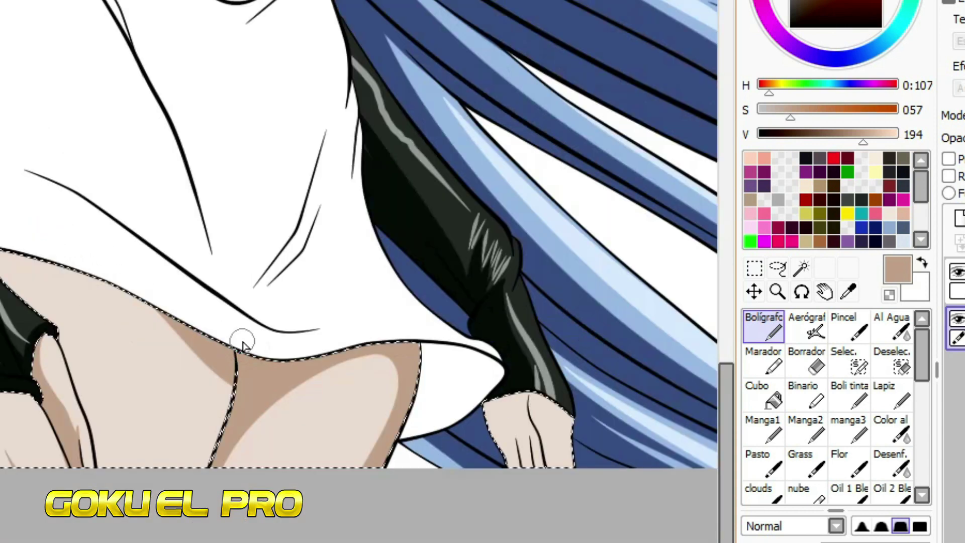
Complete the brown shading on the thigh beneath the skirt hem and shade the hand just below the dark sleeve's cuff.
mouse_move(397, 197)
left_mouse_down()
mouse_move(478, 463)
mouse_move(478, 523)
left_mouse_up()
key("g")
left_click(291, 399)
key("b")
left_click_drag(547, 392, 498, 385)
left_click(757, 134)
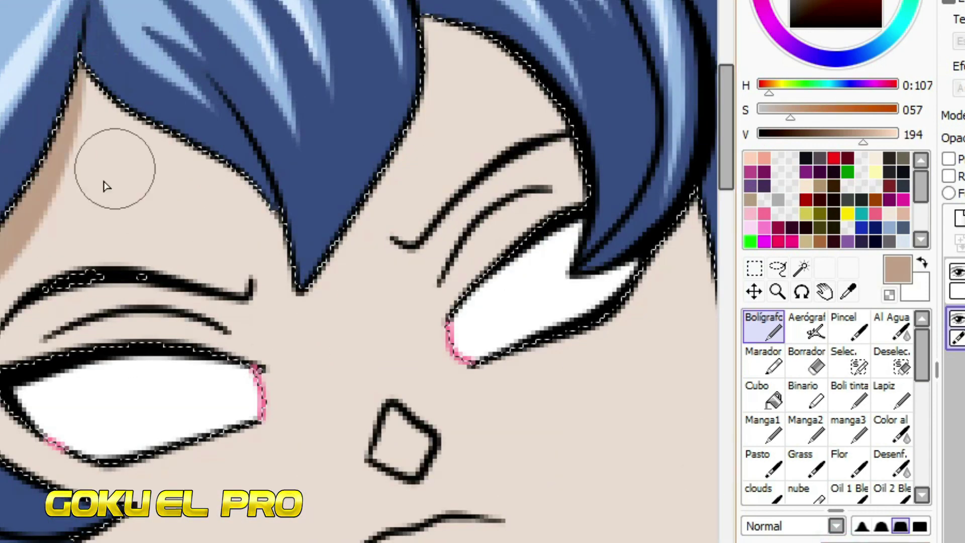
Paint brown shadows (S 57, V 194) on the forehead below the hair, under both eyebrows and beneath the outer eye corner.
left_click_drag(88, 71, 282, 259)
left_click_drag(432, 62, 573, 186)
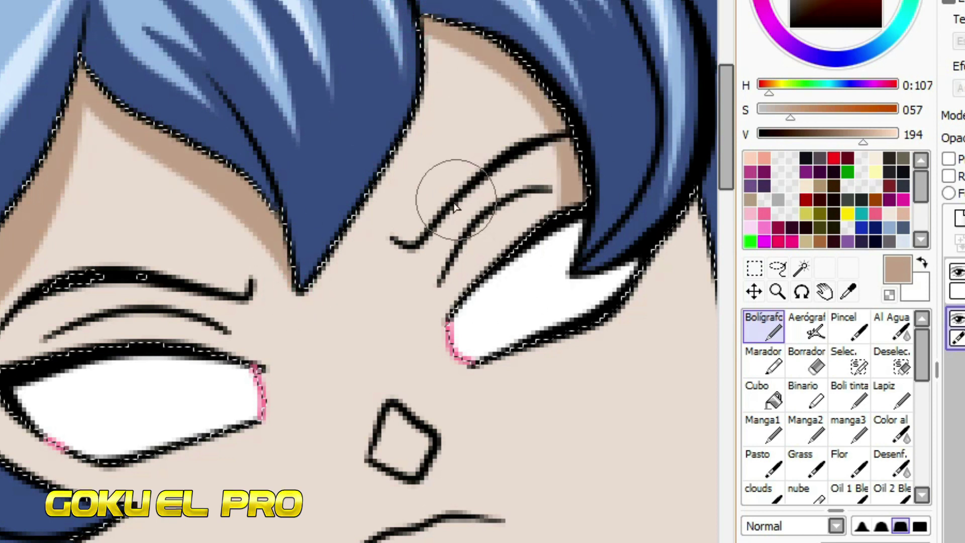
left_click_drag(3, 369, 52, 469)
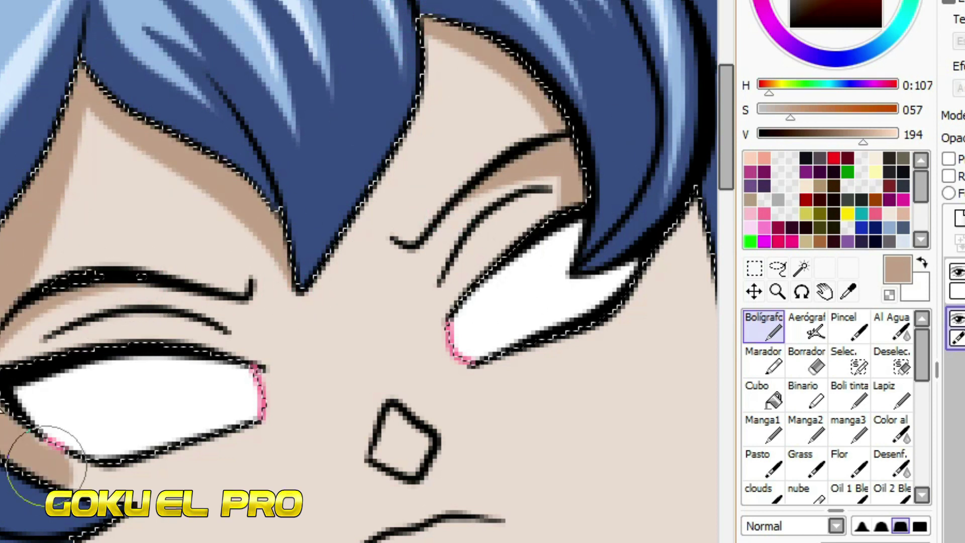
left_click_drag(133, 449, 150, 523)
Cover the nose shape with brown shadow and trim the shadow edge under the eye with the base skin tone (S 26, V 234).
mouse_move(402, 458)
left_mouse_down()
mouse_move(367, 442)
mouse_move(395, 427)
left_mouse_up()
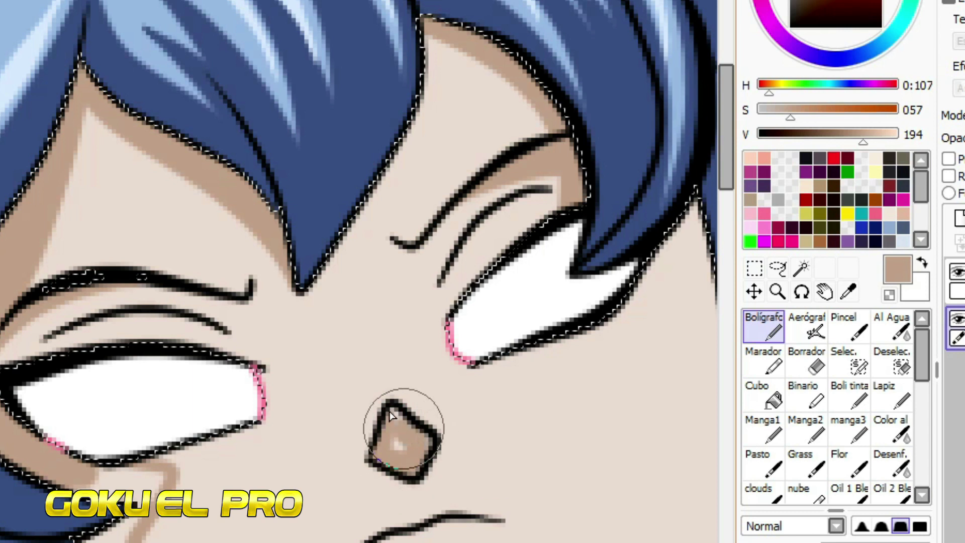
left_click(774, 397)
left_click(764, 326)
left_click(170, 467)
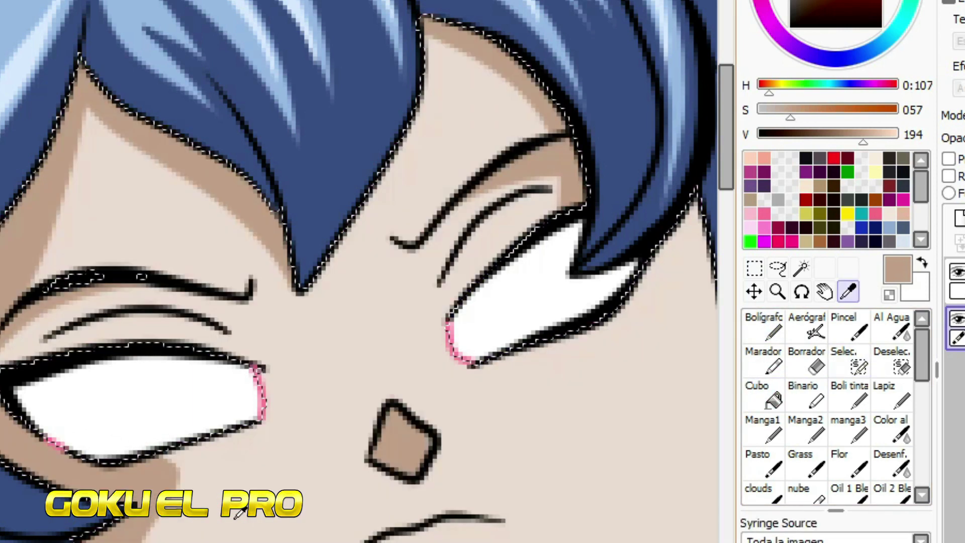
left_click(194, 523, "alt")
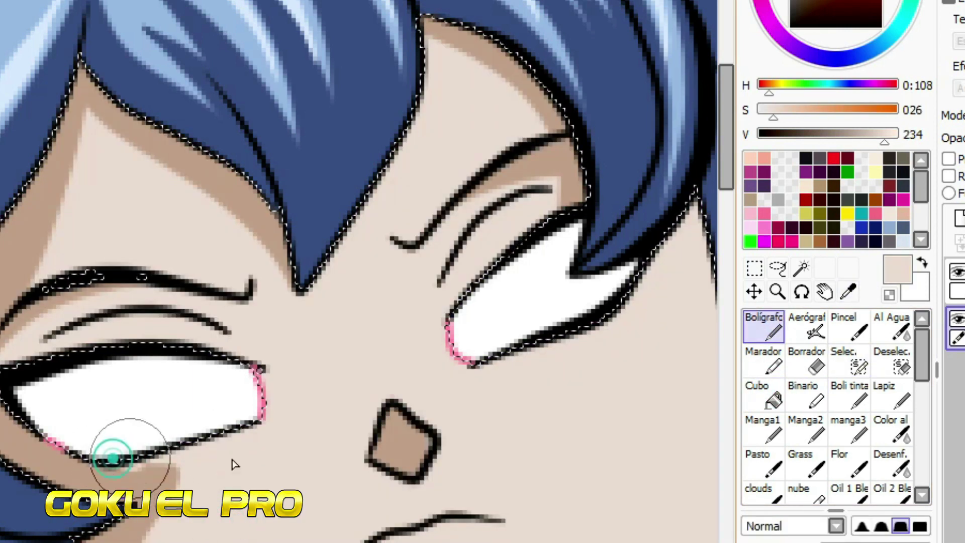
left_click(424, 539, "alt")
left_click(312, 261, "alt")
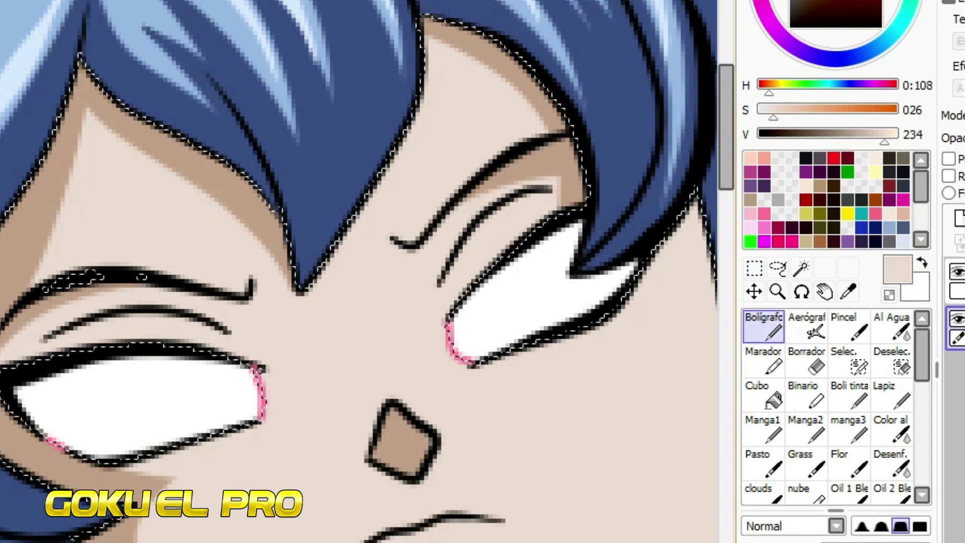
left_click_drag(352, 302, 246, 299)
Edge the face's brown shadows along the forehead and cheek with a darker brown (S 102, V 152).
left_click(432, 166, "alt")
left_click_drag(773, 117, 814, 117)
left_click_drag(885, 142, 840, 142)
left_click_drag(70, 485, 20, 470)
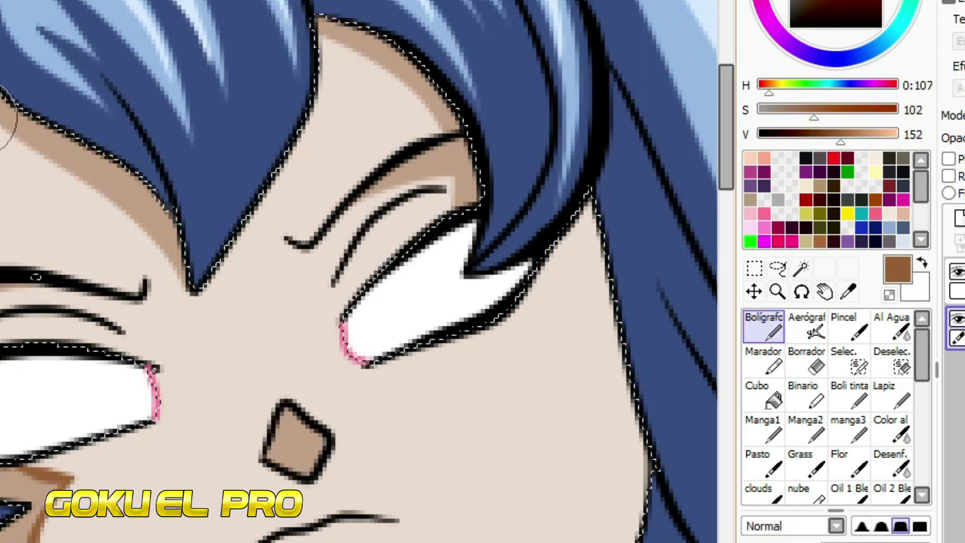
left_click(118, 450, "alt")
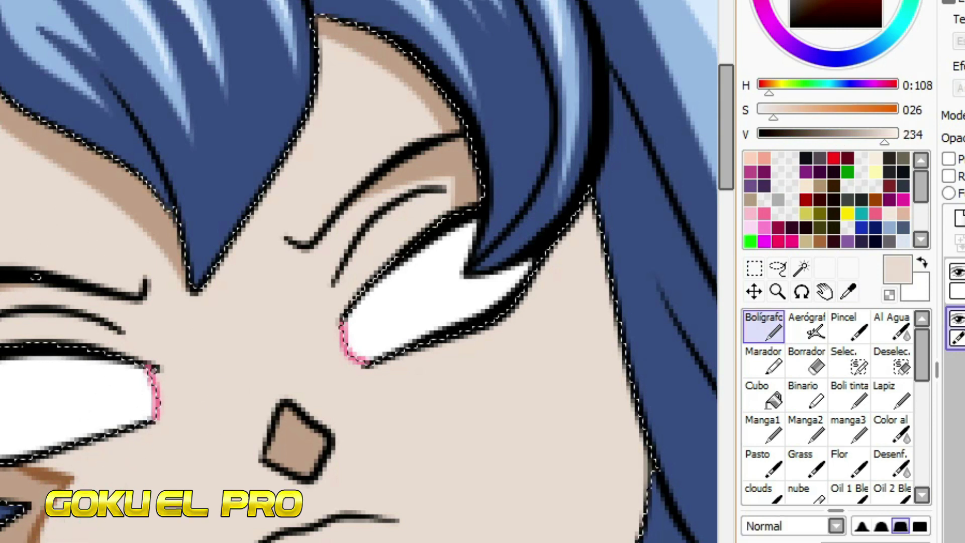
left_click(173, 224, "alt")
Paint darker brown accents (S 82, V 171) along the shadow edges on the fingers and thighs.
scroll(352, 271, "down", 10)
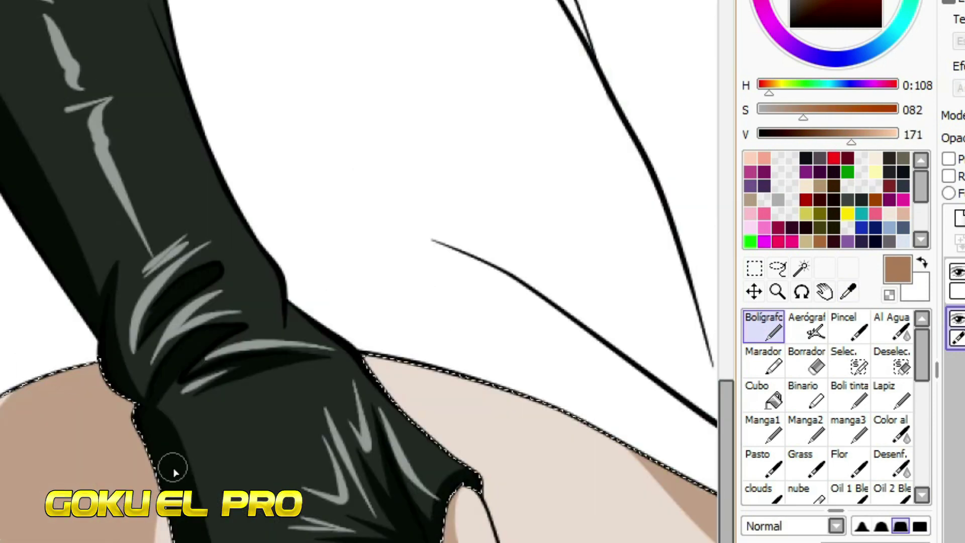
scroll(359, 272, "right", 5)
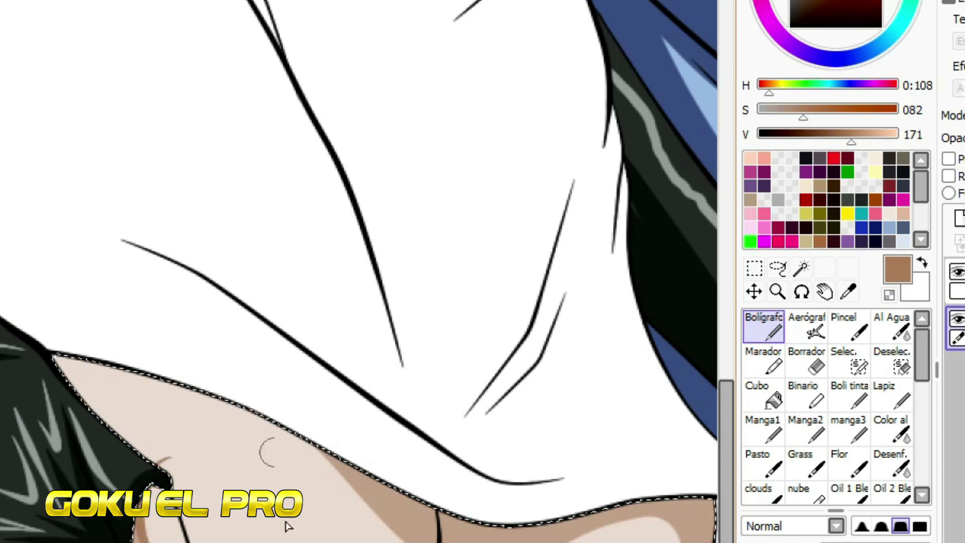
scroll(286, 527, "right", 4)
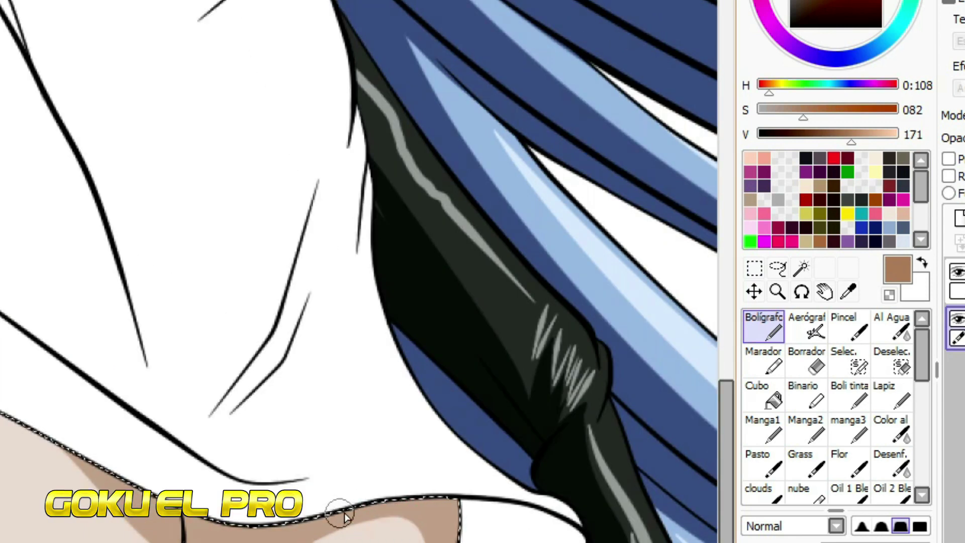
scroll(359, 272, "right", 3)
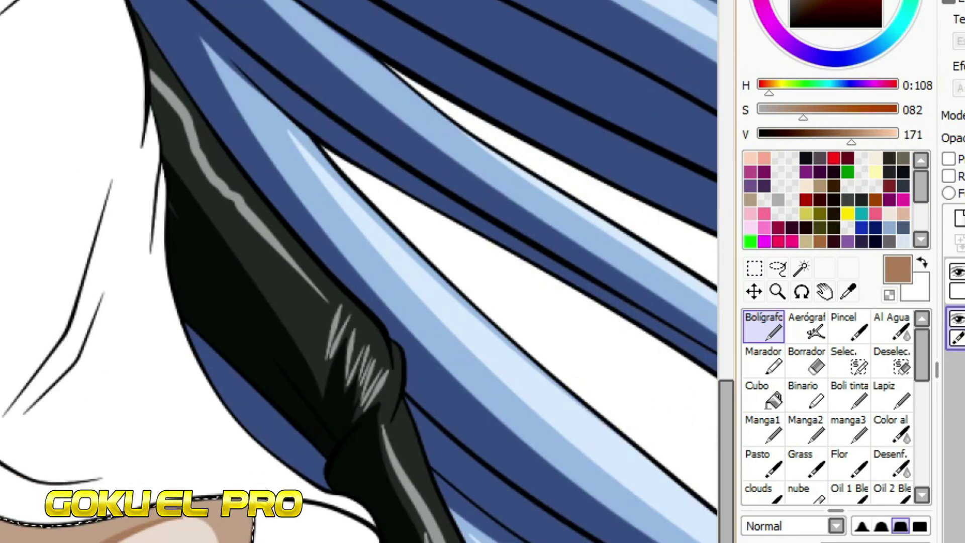
scroll(359, 271, "down", 3)
scroll(269, 290, "up", 5)
Paint pale highlights (S 14, V 255) along the cheek edge and beside the nose, trimming them with the base skin tone.
left_click(302, 352, "alt")
left_click_drag(858, 135, 896, 135)
left_click(767, 109)
left_click_drag(520, 223, 518, 327)
left_click_drag(518, 254, 557, 486)
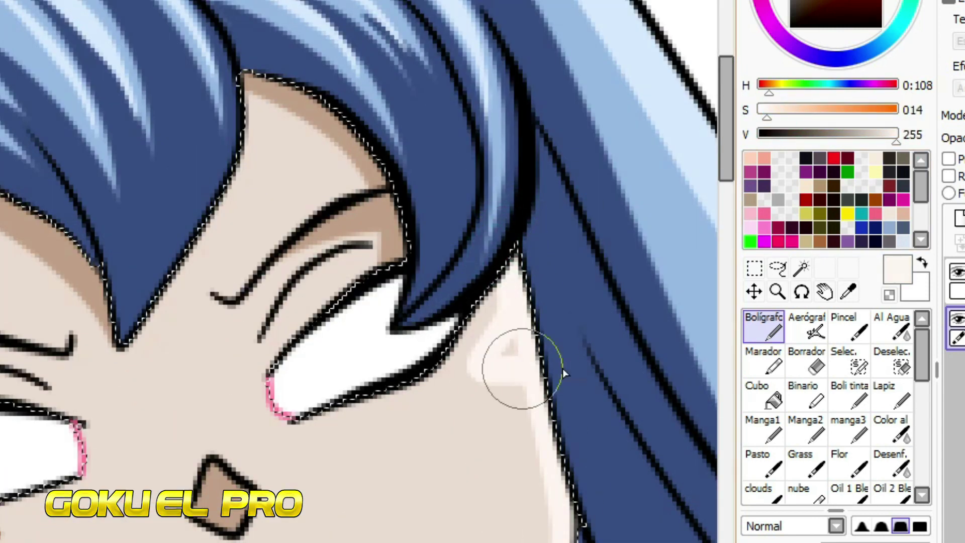
left_click(449, 367, "alt")
left_click(539, 345, "alt")
left_click_drag(196, 409, 215, 442)
left_click(242, 409, "alt")
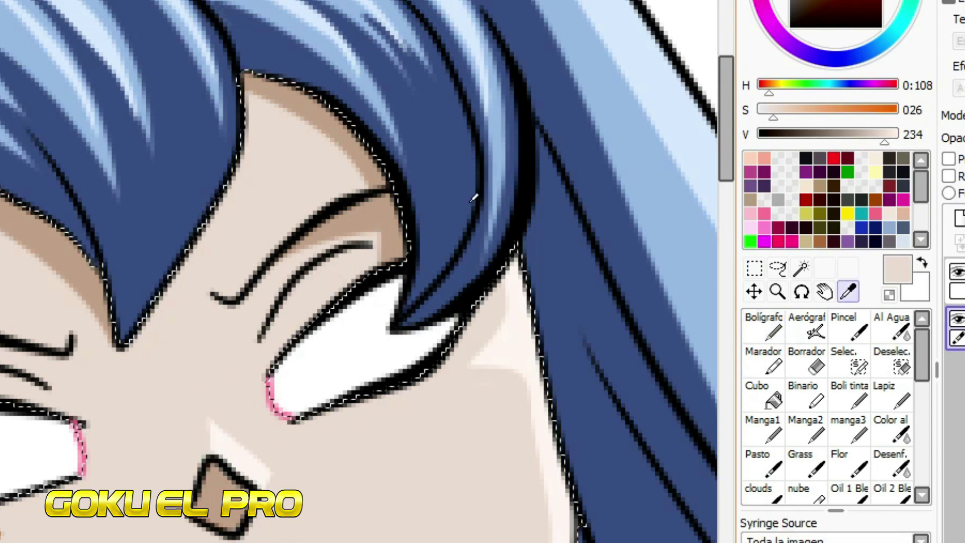
Draw black eyelashes at the outer corners of both eyes with the Bolígrafo brush.
left_click(487, 318, "alt")
scroll(184, 490, "left", 5)
scroll(248, 424, "down", 4)
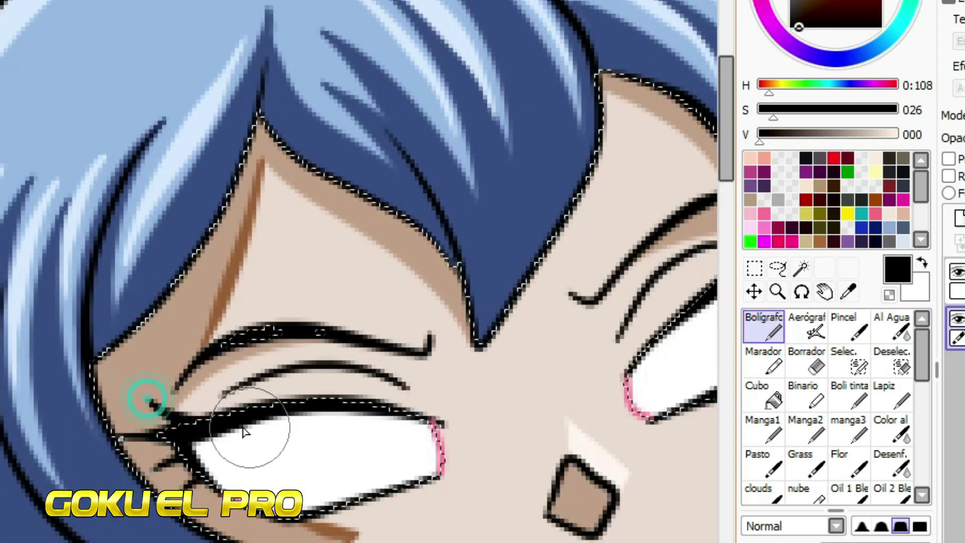
scroll(416, 360, "up", 2)
Recolor the eyebrow and upper eyelid strokes on the linework layer with the hair's dark blue (S 76, V 130).
left_click(382, 312, "alt")
left_click(956, 282)
left_click(892, 326)
left_click(443, 307)
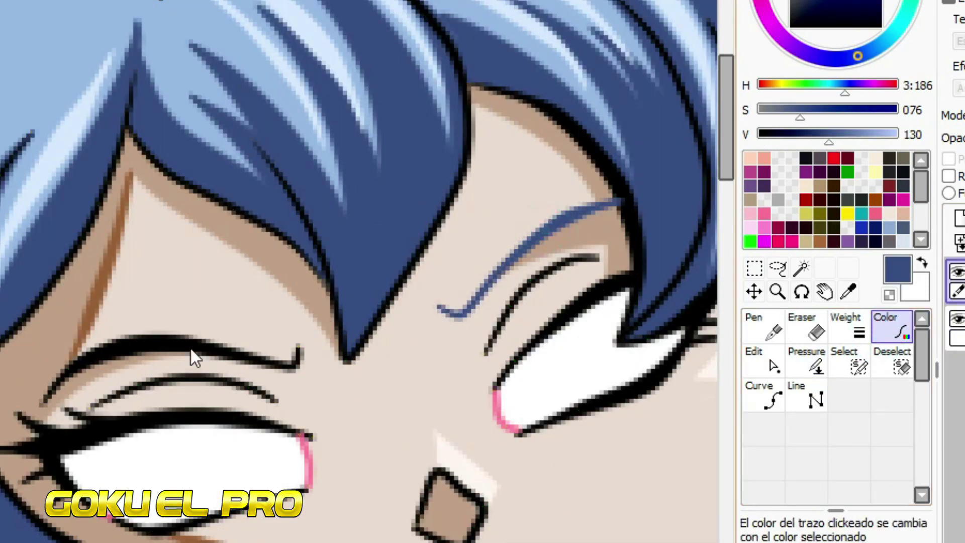
scroll(302, 326, "up", 1)
left_click(190, 356)
left_click(538, 264)
scroll(129, 399, "up", 2)
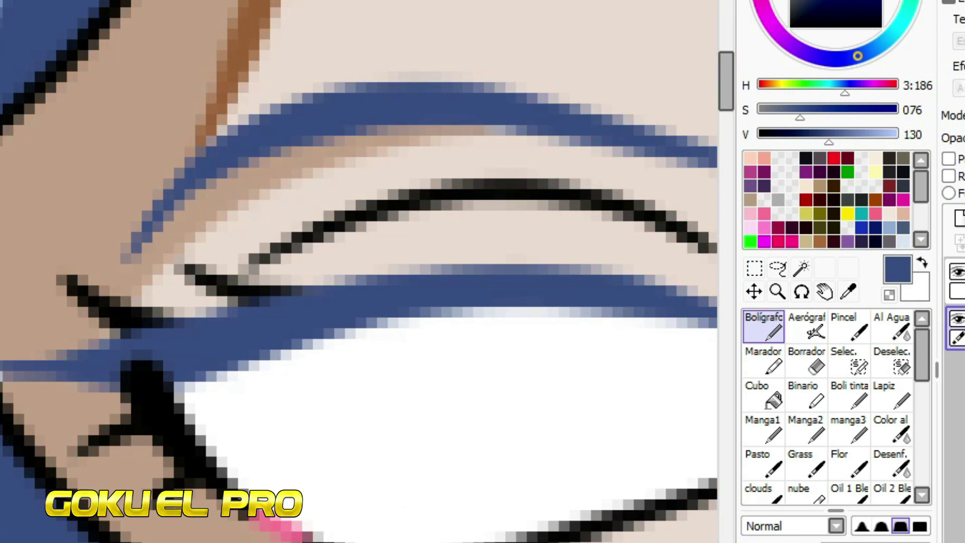
Repaint the eyelashes of both eyes in the same dark blue and touch up the surrounding skin with the brown shadow color.
left_click(802, 268)
left_click(659, 110)
left_click(958, 327)
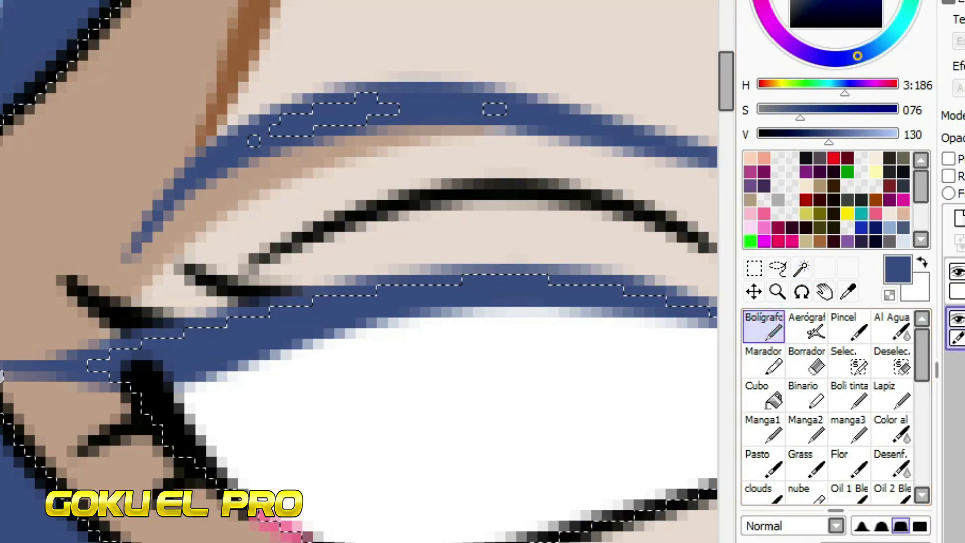
mouse_move(24, 241)
left_mouse_down()
mouse_move(215, 309)
mouse_move(168, 220)
mouse_move(97, 442)
mouse_move(151, 482)
left_mouse_up()
scroll(359, 272, "up", 5)
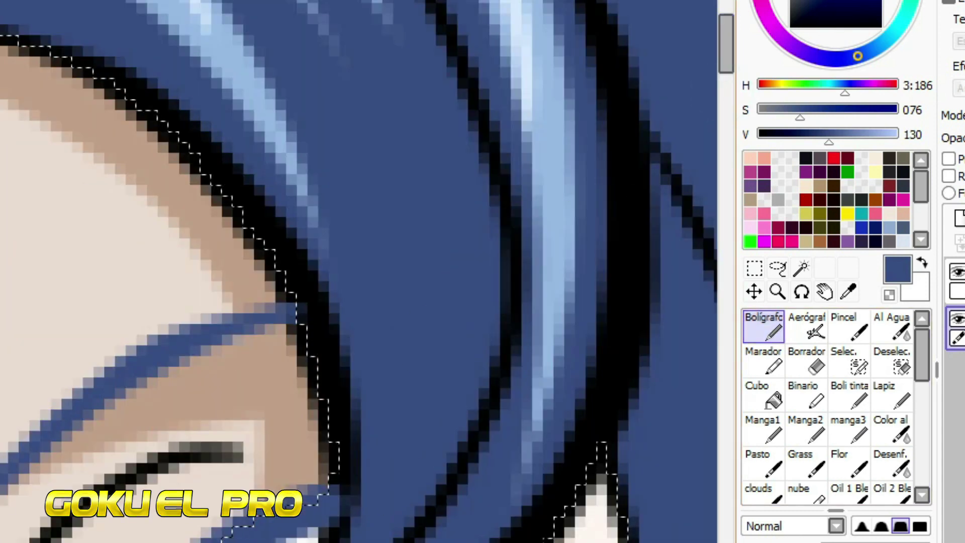
scroll(265, 405, "down", 5)
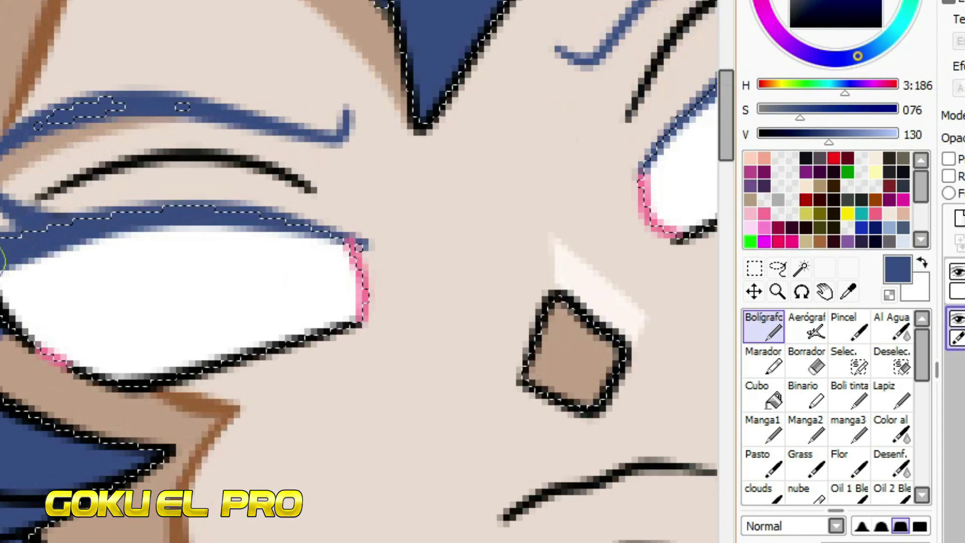
left_click(957, 282)
scroll(156, 270, "down", 3)
scroll(155, 270, "up", 5)
left_click(957, 327)
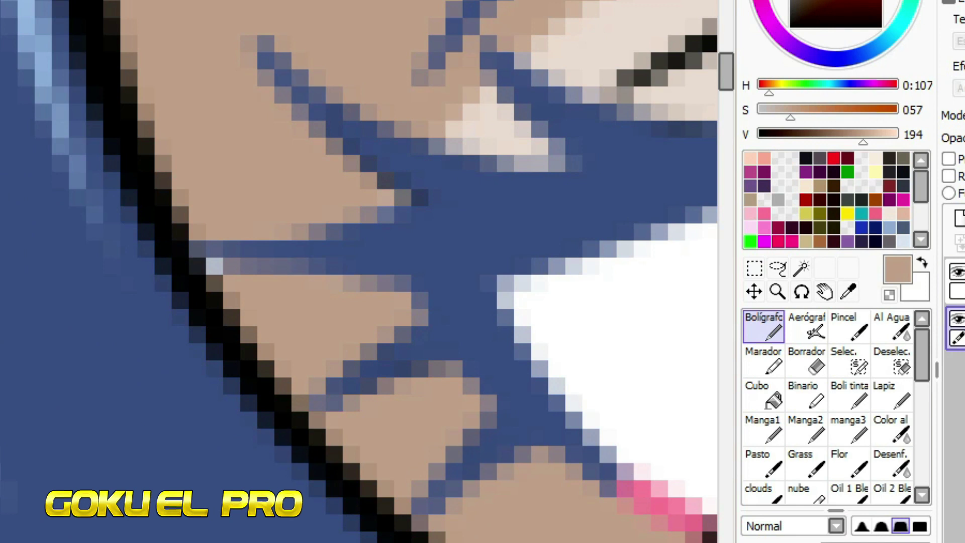
scroll(217, 290, "down", 6)
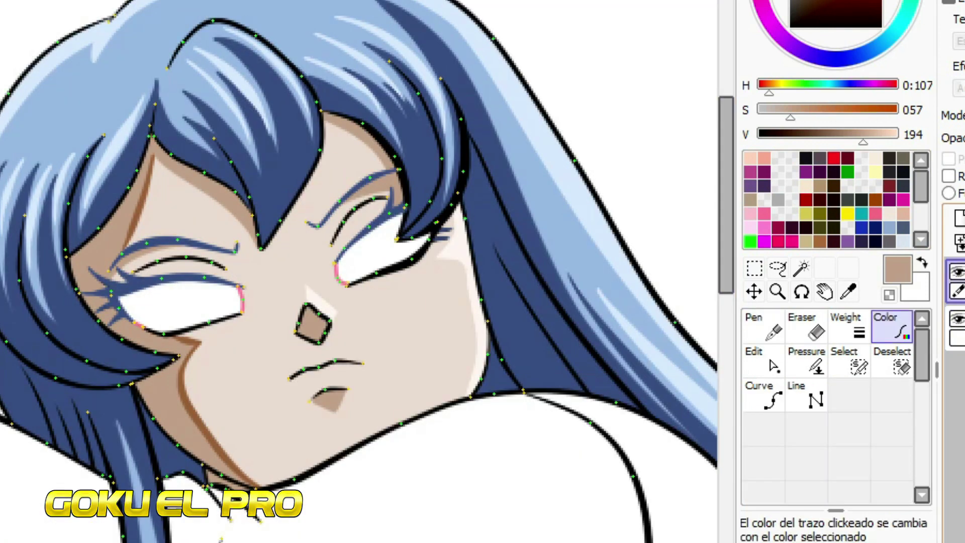
Select the whites of both eyes with the magic wand and fill them with off-white (S 0, V 250).
key("w")
scroll(143, 289, "up", 2)
left_click(191, 297)
left_click(543, 215, "shift")
left_click(957, 326)
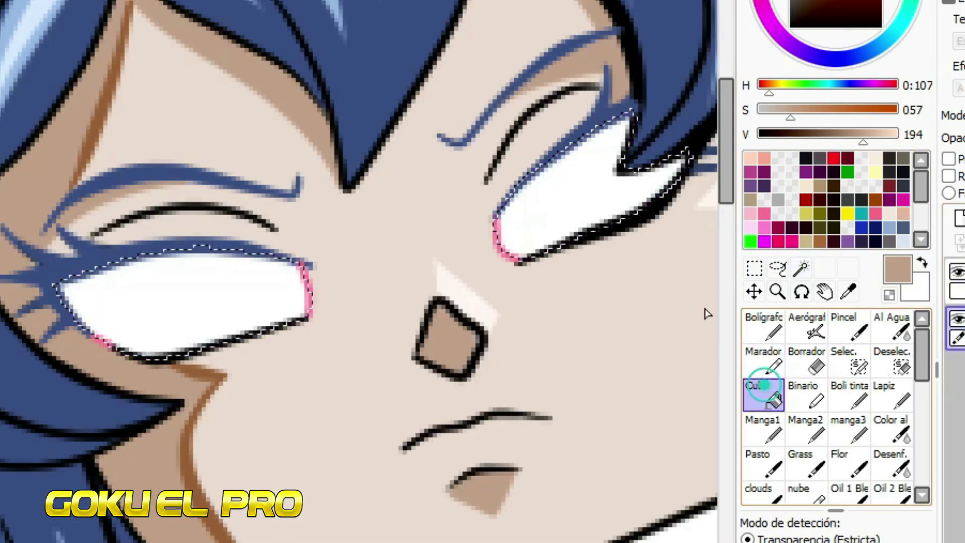
left_click_drag(790, 116, 759, 117)
left_click_drag(863, 142, 894, 145)
Paint round dark blue irises (S 86, V 127) in both eyes with the Bolígrafo brush.
left_click(300, 228, "alt")
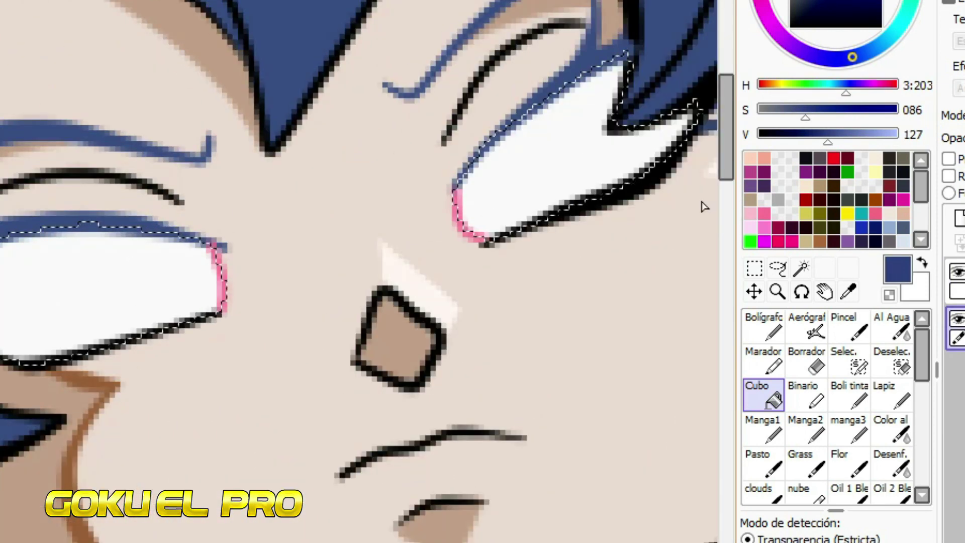
left_click(764, 325)
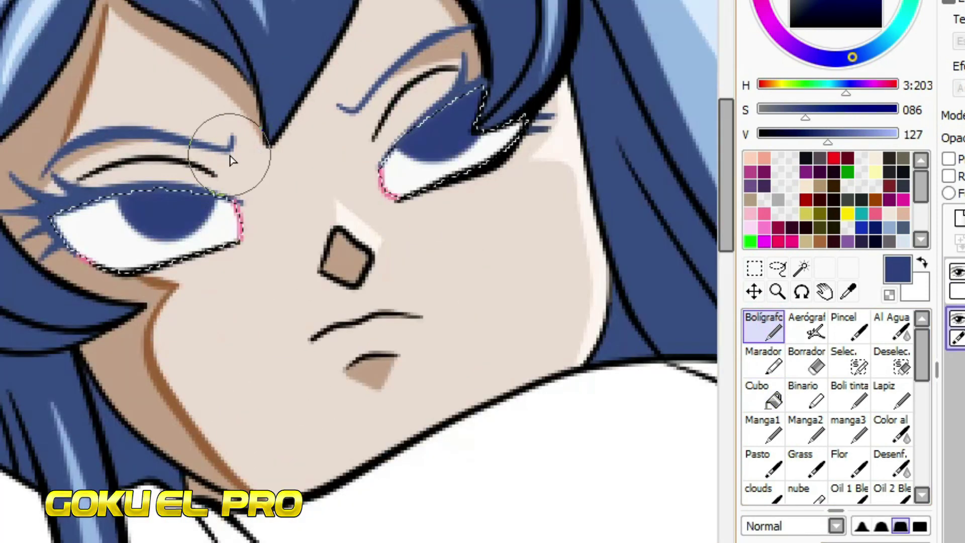
left_click(95, 221)
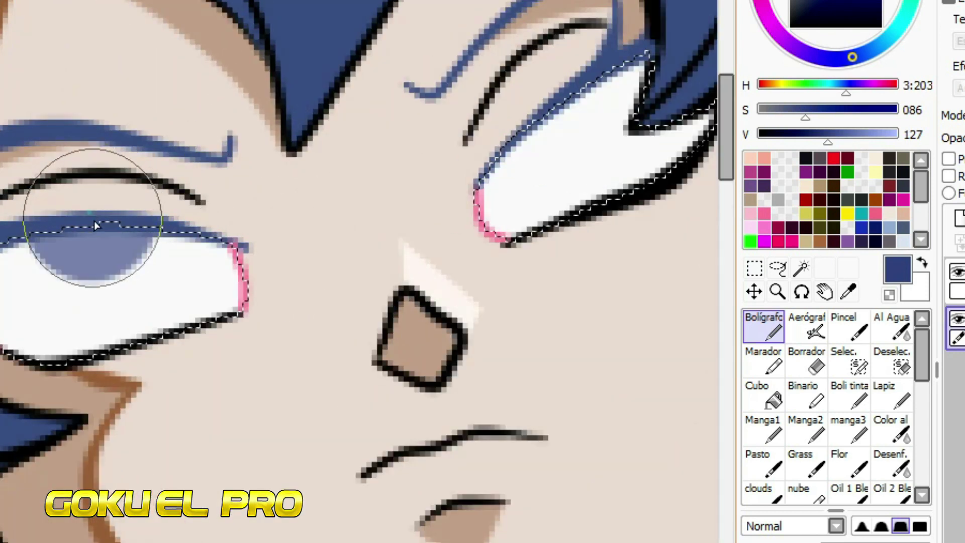
left_click_drag(95, 221, 115, 233)
mouse_move(579, 131)
left_mouse_down()
mouse_move(569, 107)
mouse_move(558, 111)
left_mouse_up()
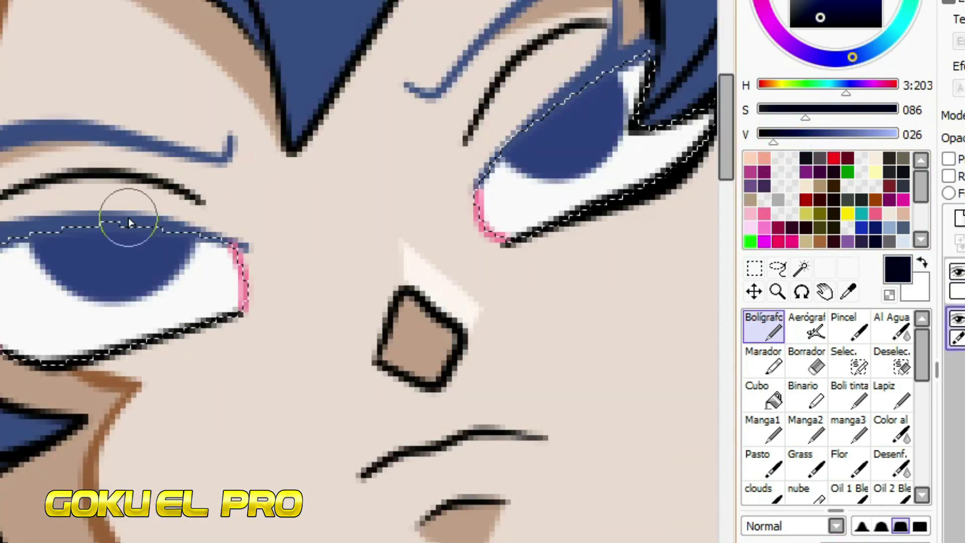
Paint near-black pupils (V 26) and small off-white highlights (V 250) in both irises.
left_click(535, 205, "alt")
left_click(563, 120, "alt")
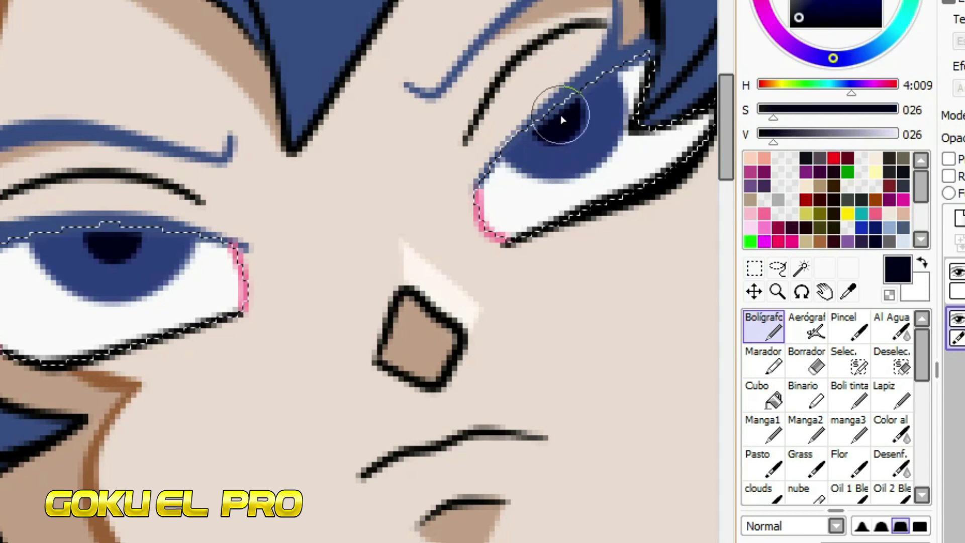
key("x")
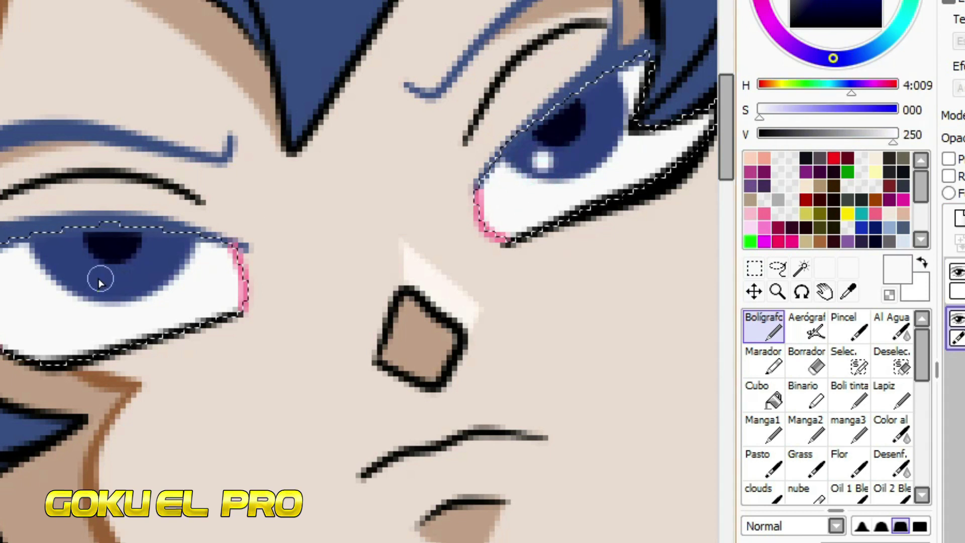
left_click(96, 277)
scroll(99, 282, "down", 3)
scroll(352, 272, "up", 3)
Paint grey shadows (V 216 and V 160) beneath the upper eyelids of both eyes on a separate layer.
left_click(879, 138)
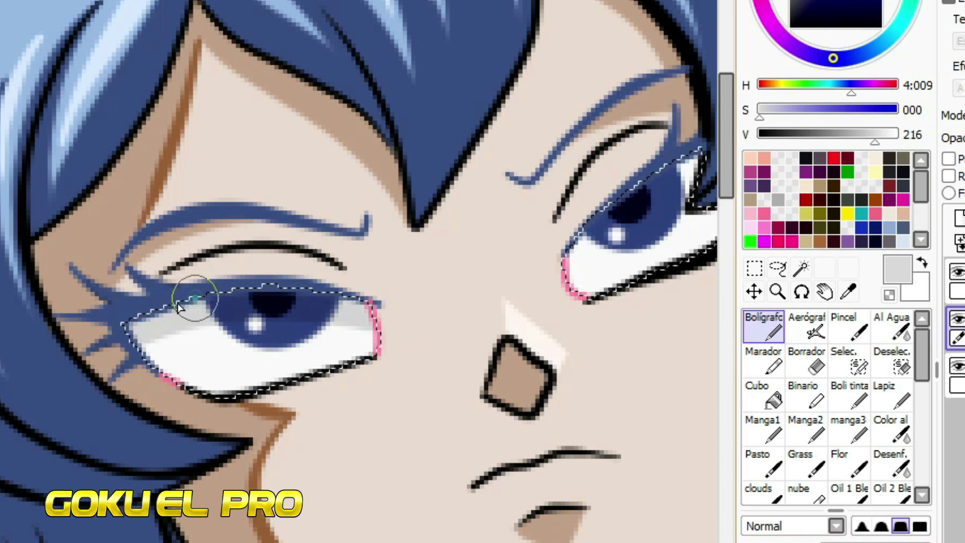
scroll(395, 226, "right", 5)
left_click(845, 135)
mouse_move(328, 263)
left_mouse_down()
mouse_move(565, 119)
mouse_move(652, 112)
left_mouse_up()
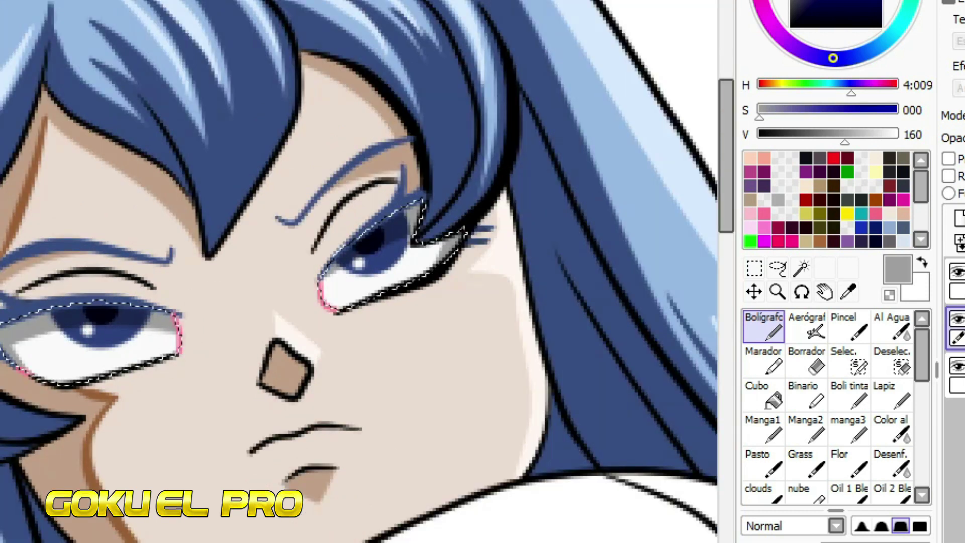
Paint off-white highlights (S 8, V 255) along the shaded edges of both thighs with the Bolígrafo brush.
left_click(957, 284)
left_click(807, 359)
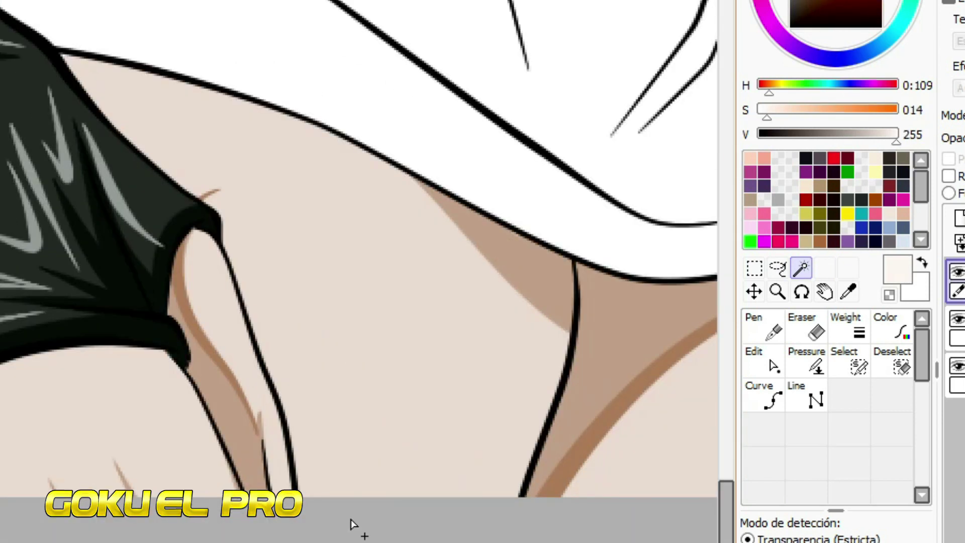
left_click(955, 374)
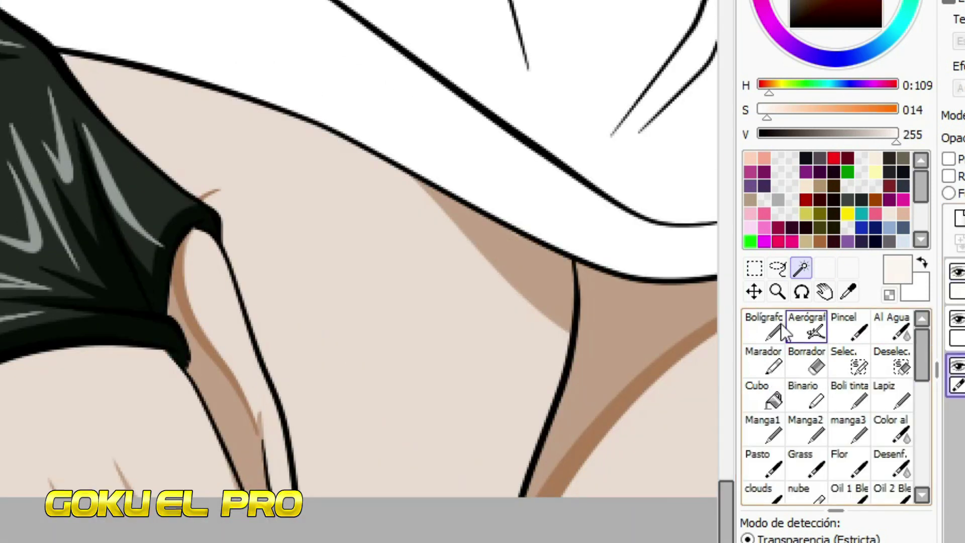
left_click(774, 326)
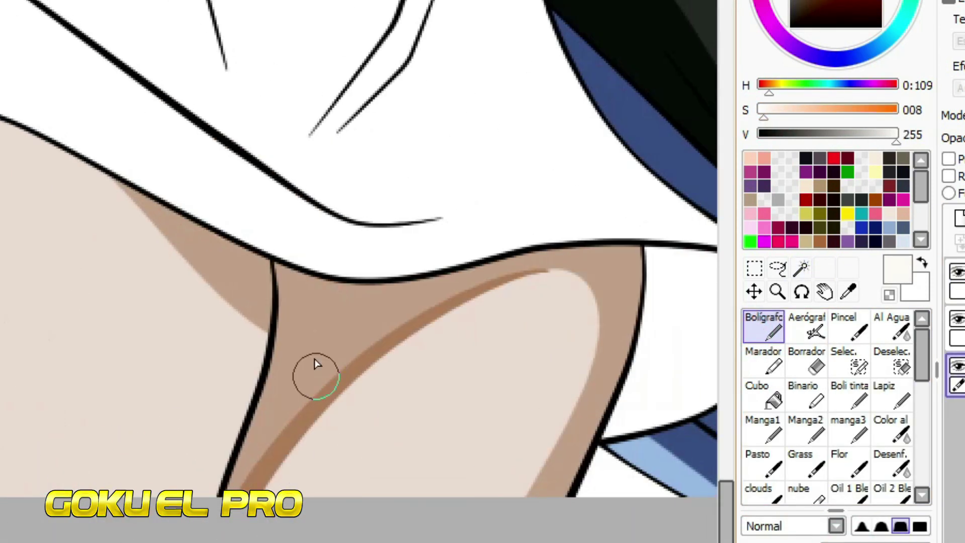
left_click_drag(509, 470, 593, 302)
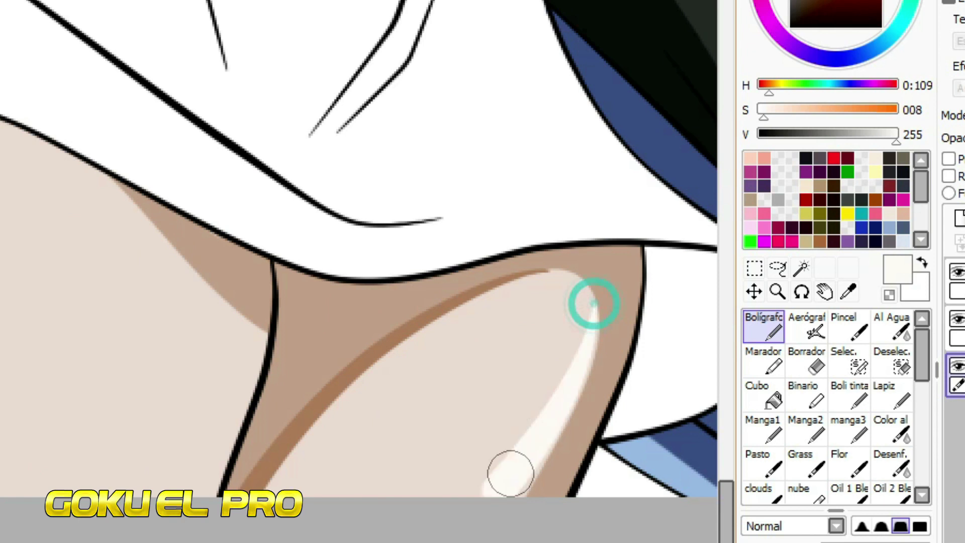
left_click_drag(280, 463, 237, 323)
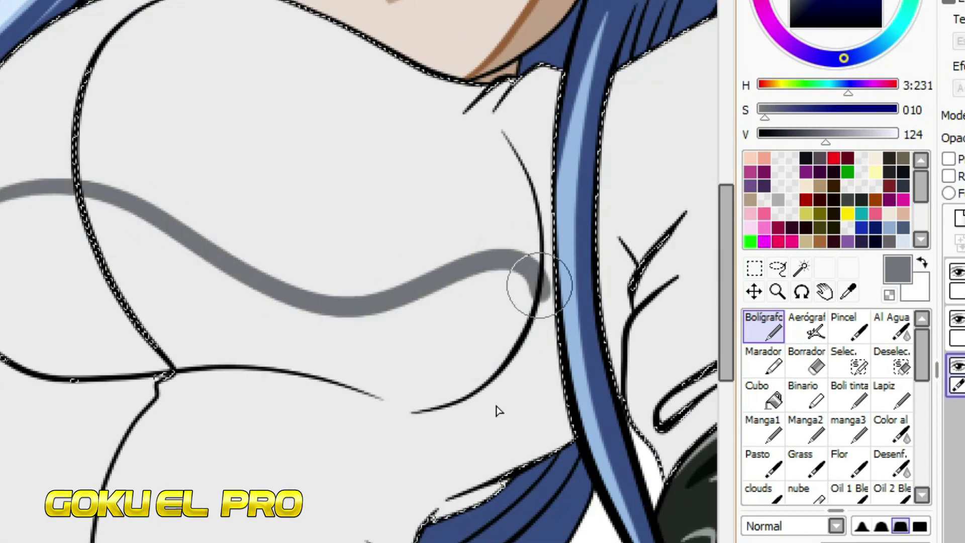
Paint grey shadows (S 10, V 124) along the bust's right contour and in the small neckline folds of the white dress.
left_click_drag(503, 133, 536, 196)
mouse_move(483, 90)
left_mouse_down()
mouse_move(463, 109)
mouse_move(491, 108)
left_mouse_up()
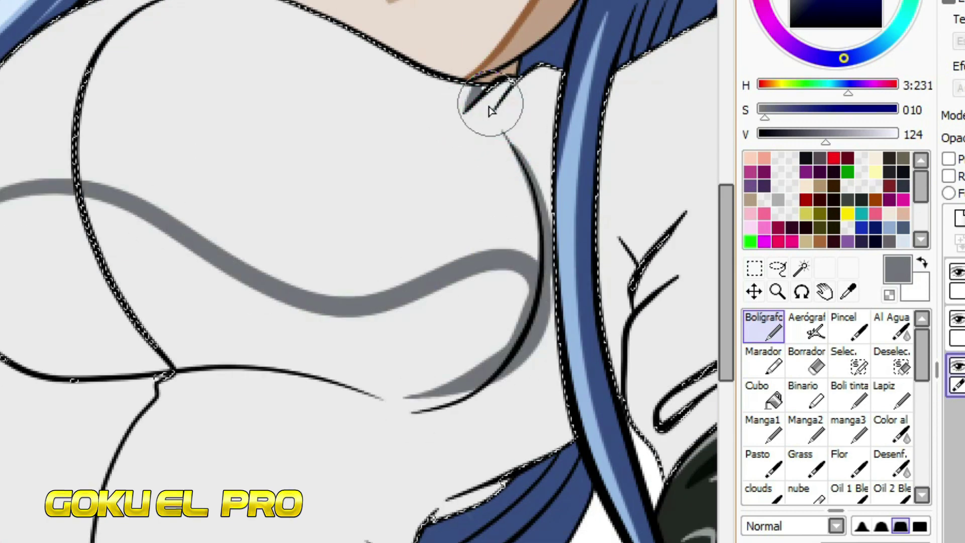
scroll(500, 254, "down", 5)
scroll(216, 184, "up", 5)
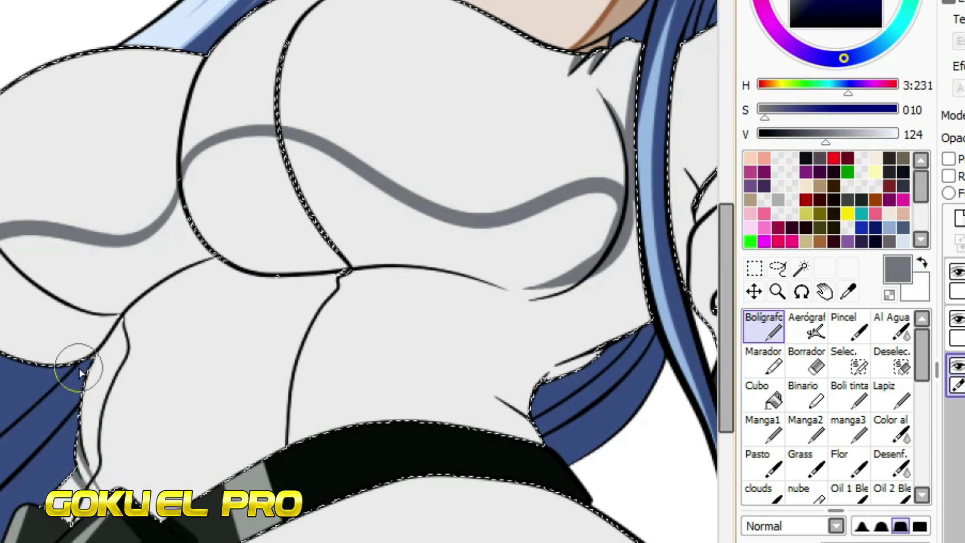
Paint grey fold shadows beneath the left side of the bust and thin crease strokes across the upper waist.
left_click_drag(302, 240, 99, 354)
left_click_drag(194, 314, 108, 365)
left_click_drag(256, 302, 437, 304)
left_click_drag(292, 290, 394, 291)
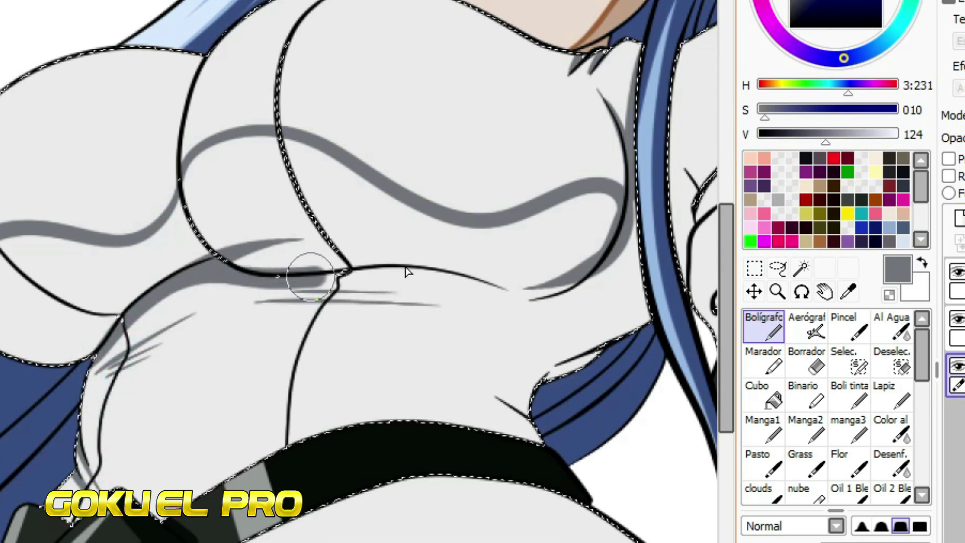
Outline the grey shadow beneath the bust and down the right side of the waist, with fold strokes above the belt.
left_click_drag(191, 269, 643, 282)
left_click_drag(460, 297, 465, 422)
key("ctrl+z")
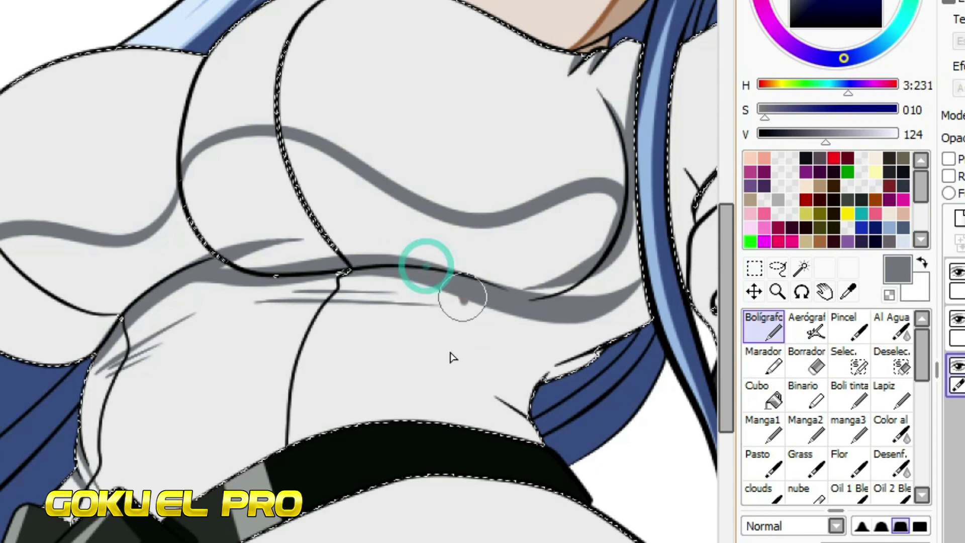
left_click_drag(458, 297, 468, 423)
left_click_drag(201, 480, 247, 423)
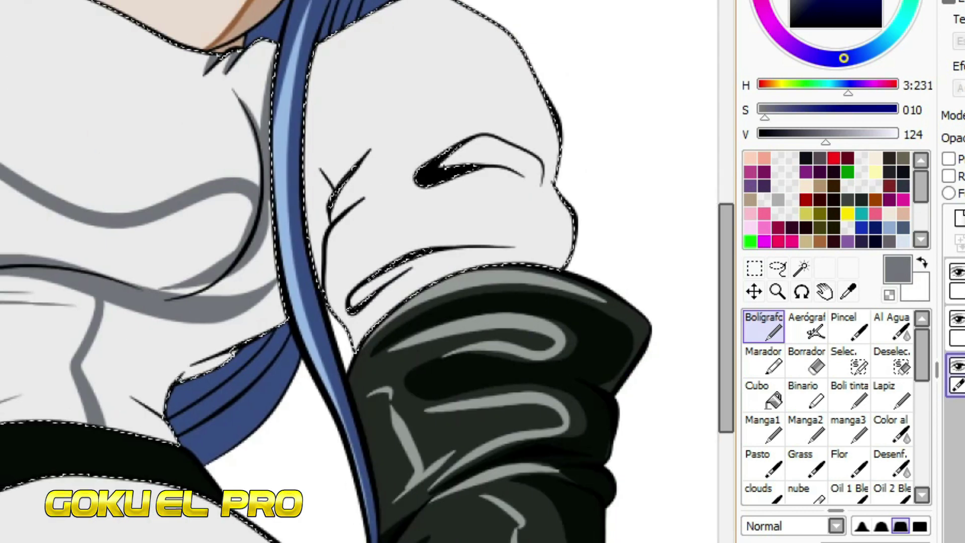
Paint grey fold shadows on the right sleeve and fill the outlined shadow areas of the top with the Cubo tool.
left_click_drag(372, 10, 326, 151)
left_click_drag(397, 117, 317, 216)
mouse_move(394, 181)
left_mouse_down()
mouse_move(326, 222)
mouse_move(363, 195)
mouse_move(343, 334)
mouse_move(377, 324)
mouse_move(397, 275)
mouse_move(356, 289)
mouse_move(415, 269)
left_mouse_up()
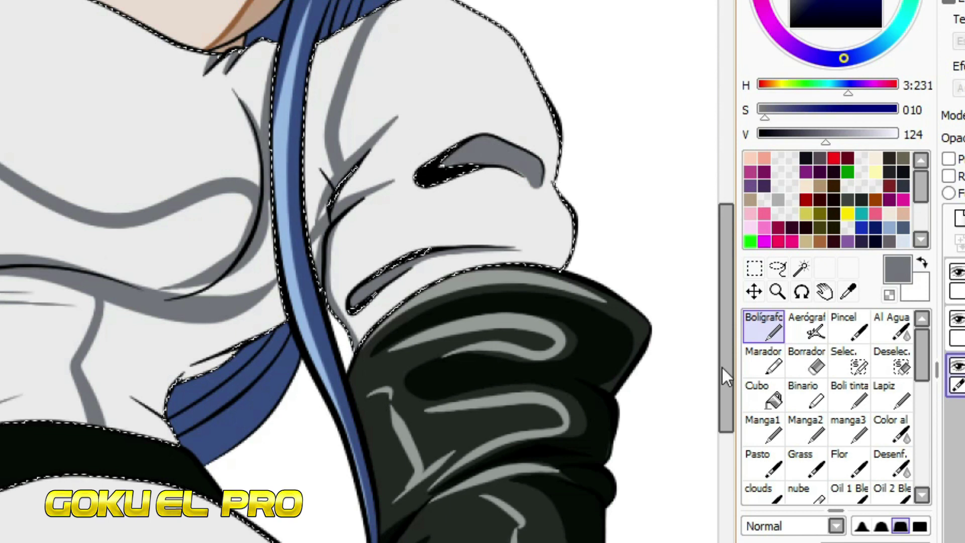
left_click(763, 395)
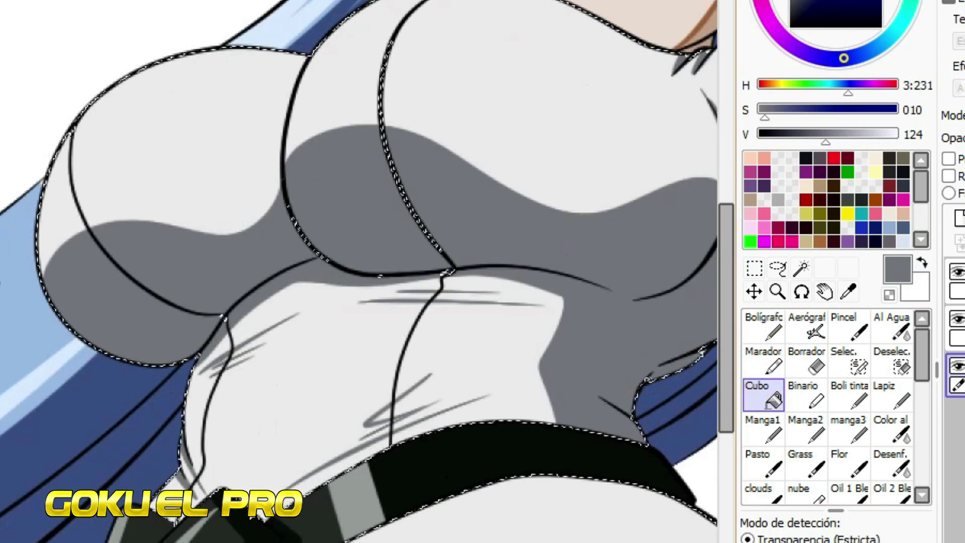
Paint grey fold shadows below the belt buckle and outline a U-shaped shadow on the front of the skirt.
left_click(762, 326)
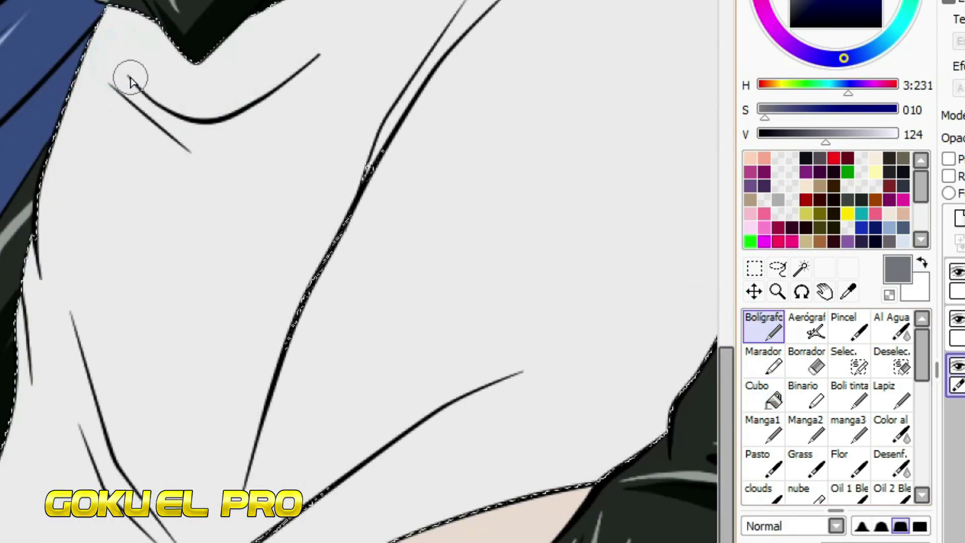
left_click(201, 110, "alt")
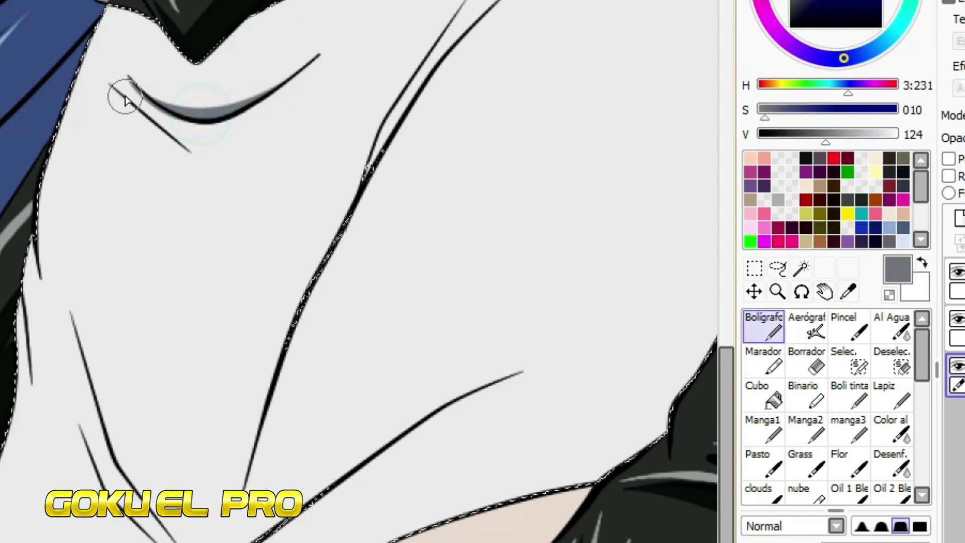
left_click(205, 103, "alt")
key("ctrl+z")
mouse_move(68, 299)
left_mouse_down()
mouse_move(370, 221)
mouse_move(129, 431)
mouse_move(358, 213)
left_mouse_up()
key("ctrl+z")
left_click_drag(84, 362, 103, 415)
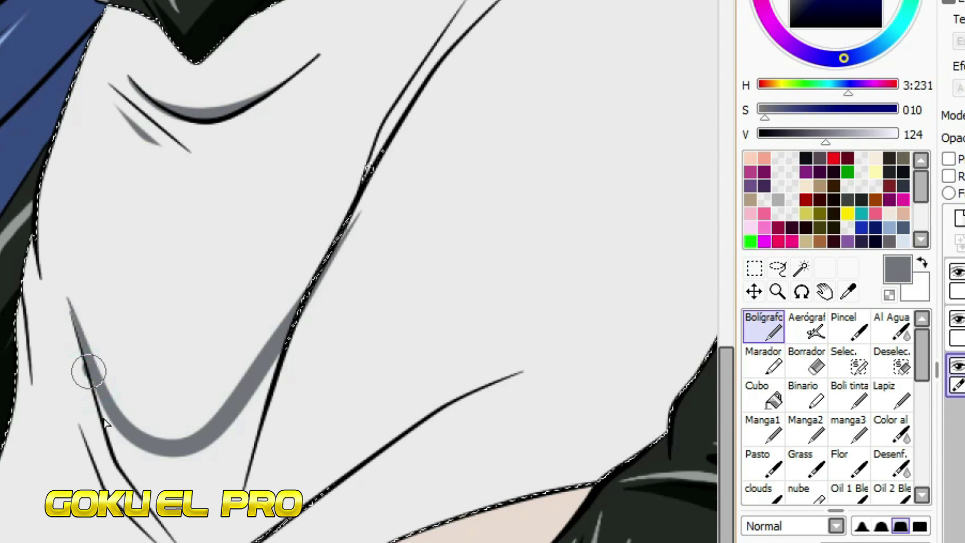
Fill the U-shaped skirt shadow with grey, clean its edges with light grey (S 0, V 234), and shade the adjacent creases.
left_click(762, 399)
left_click(201, 478)
left_click(76, 349, "alt")
key("b")
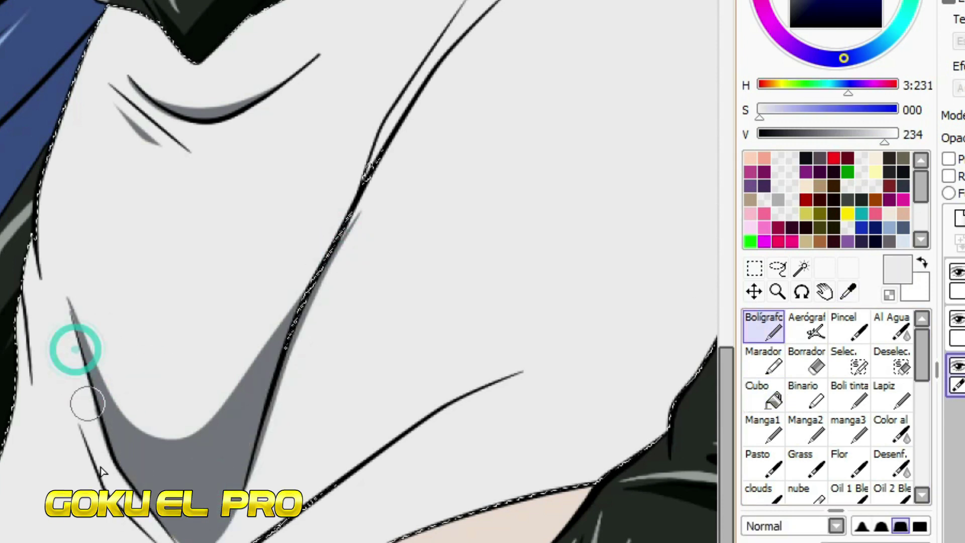
left_click(216, 410, "alt")
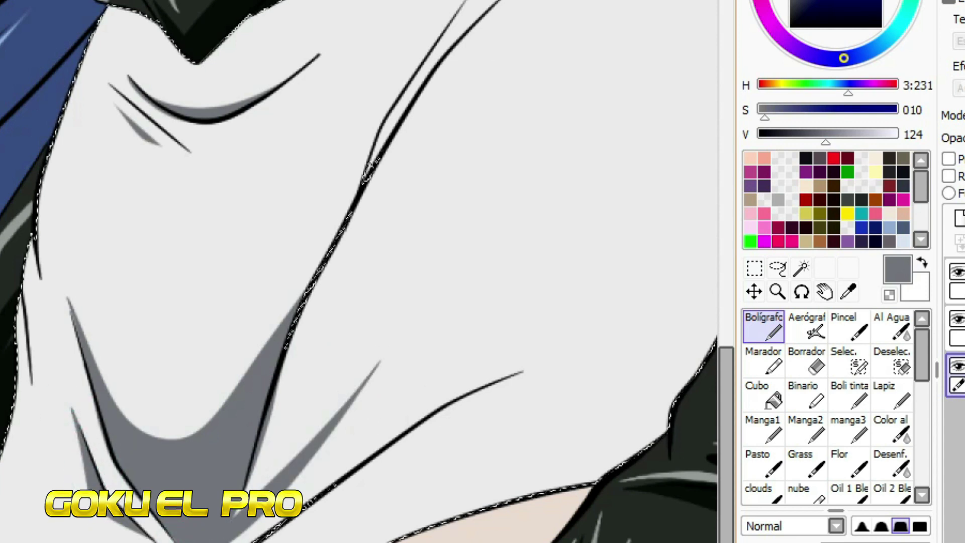
Paint tapered grey fold shadows above the diagonal crease on the lower right part of the skirt.
left_click_drag(453, 301, 277, 302)
left_click_drag(151, 470, 483, 332)
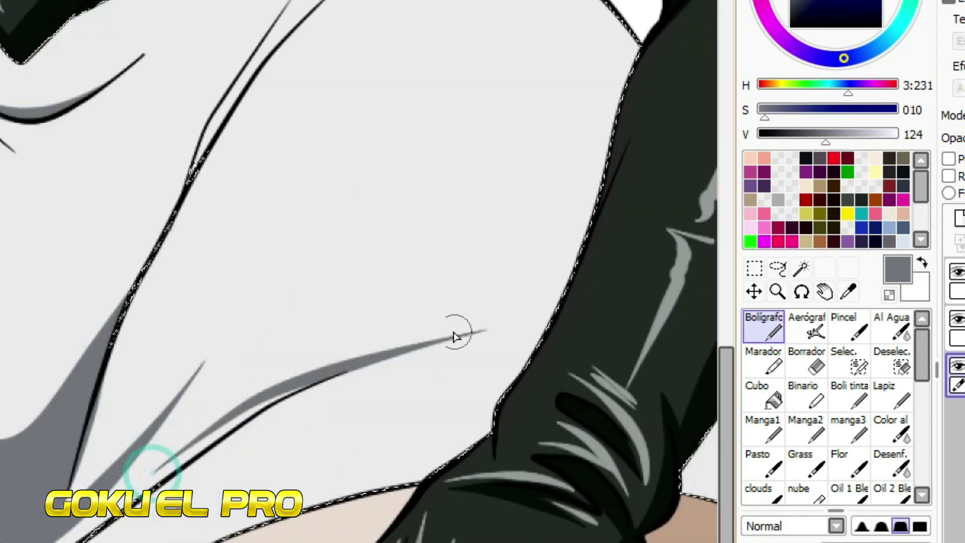
left_click_drag(192, 430, 336, 334)
left_click_drag(161, 438, 362, 223)
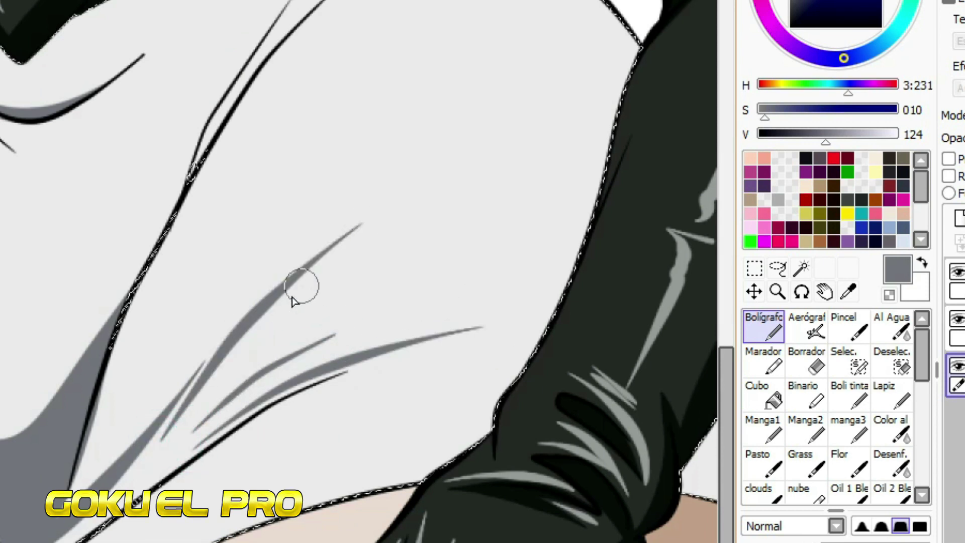
scroll(573, 360, "down", 2)
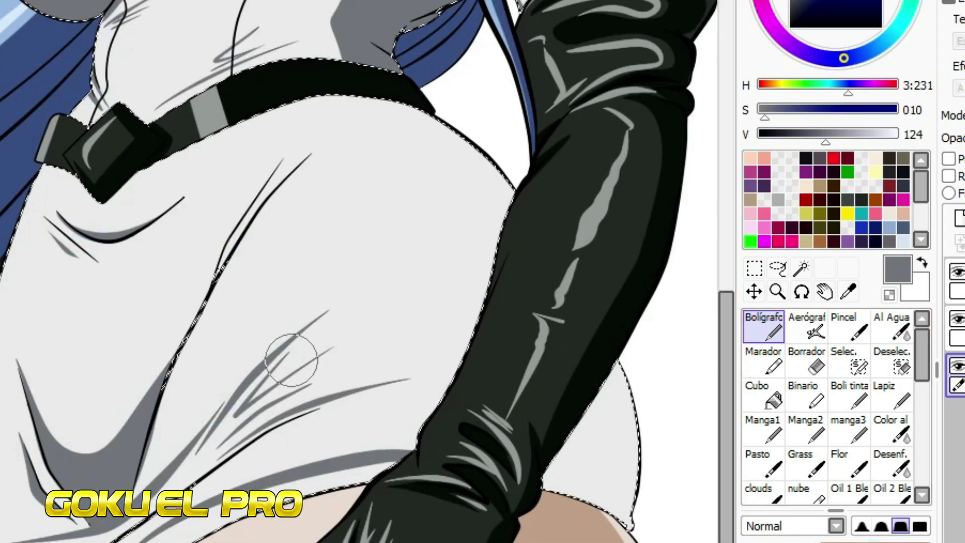
Paint grey shadows on the skirt beneath the belt and in the folds along the hem.
left_click_drag(324, 119, 433, 104)
left_click_drag(224, 274, 560, 274)
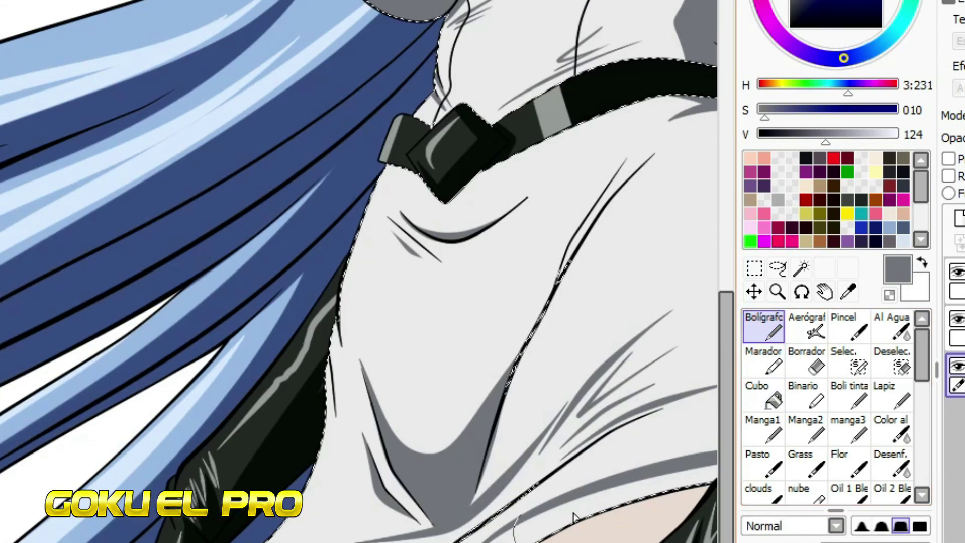
scroll(323, 470, "down", 3)
scroll(259, 327, "up", 4)
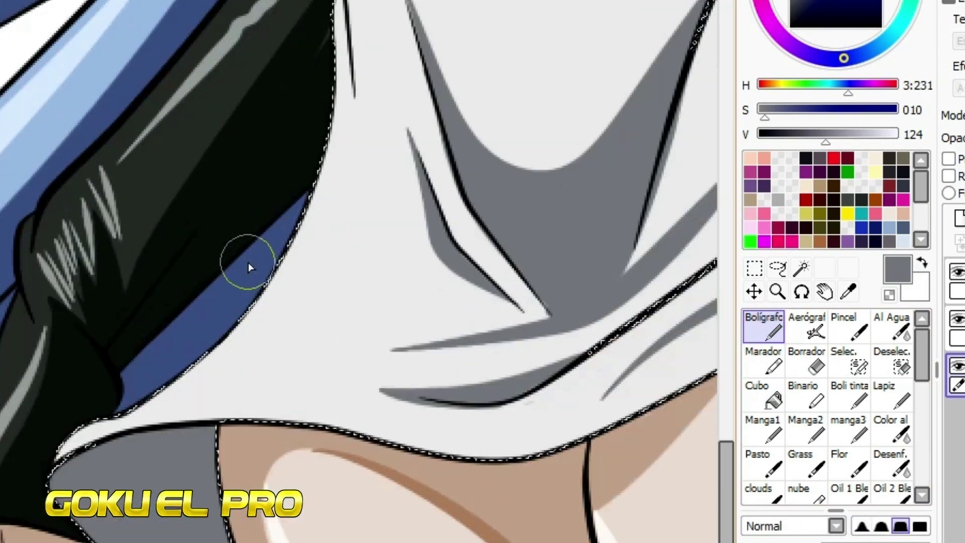
Reshape the skirt's left contour and the short hip crease on the line-art layer with the Edit tool.
scroll(247, 263, "down", 3)
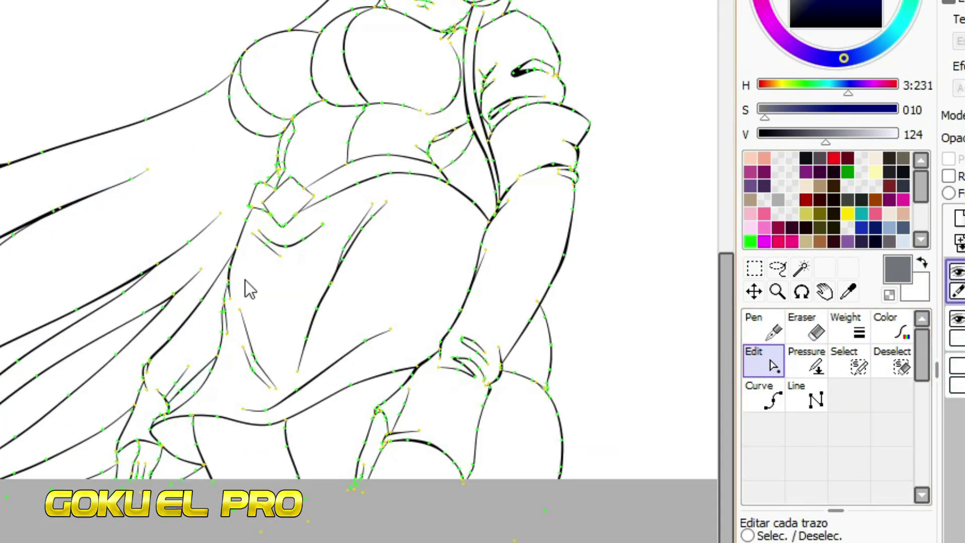
scroll(243, 247, "up", 5)
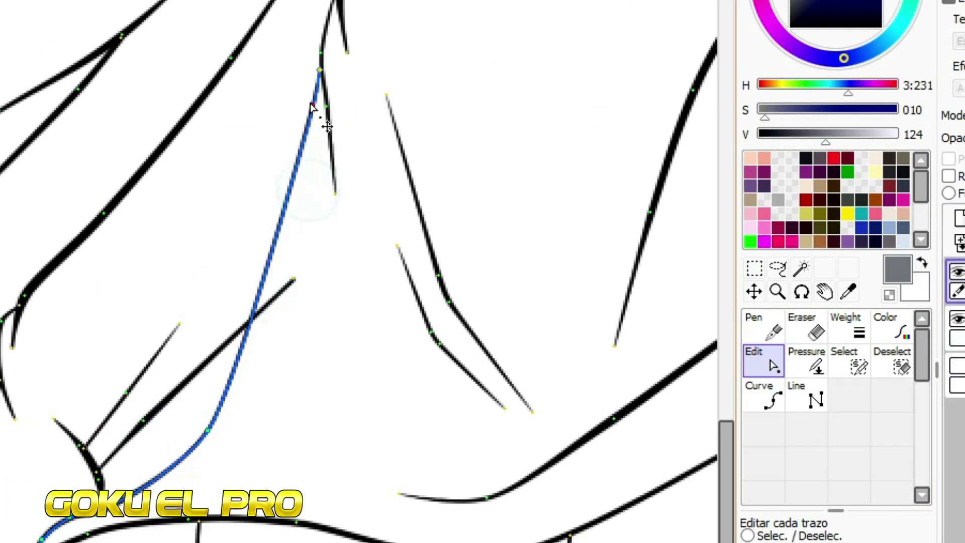
left_click_drag(207, 430, 139, 446)
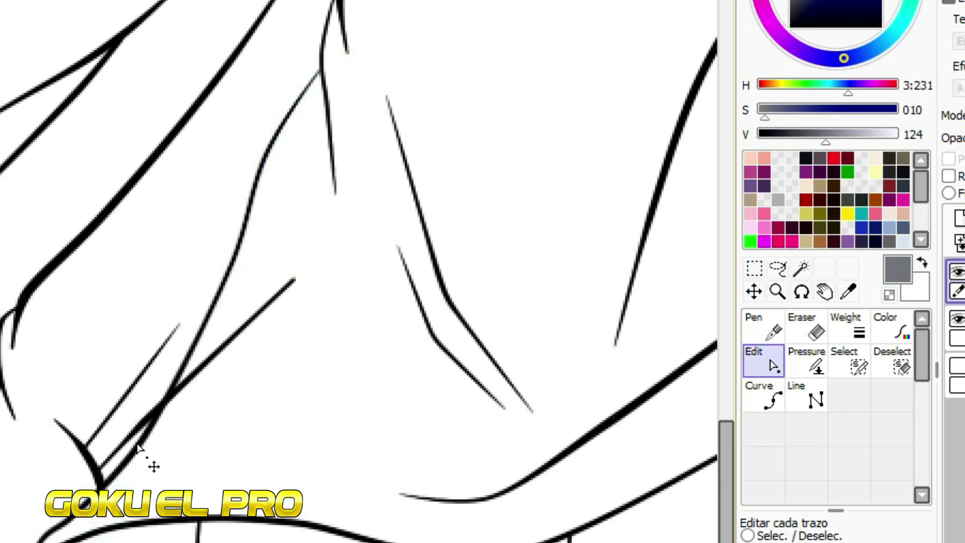
left_click_drag(268, 150, 243, 194)
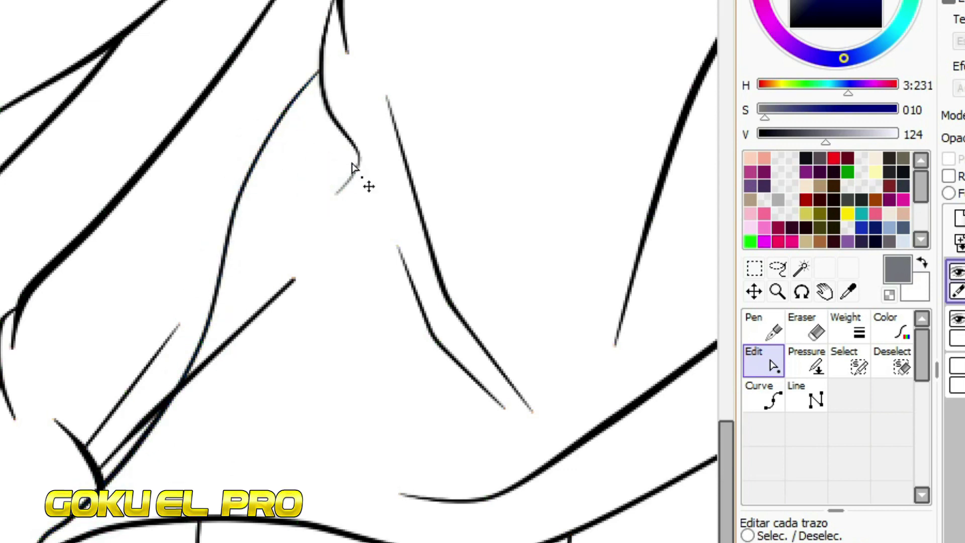
scroll(347, 133, "down", 4)
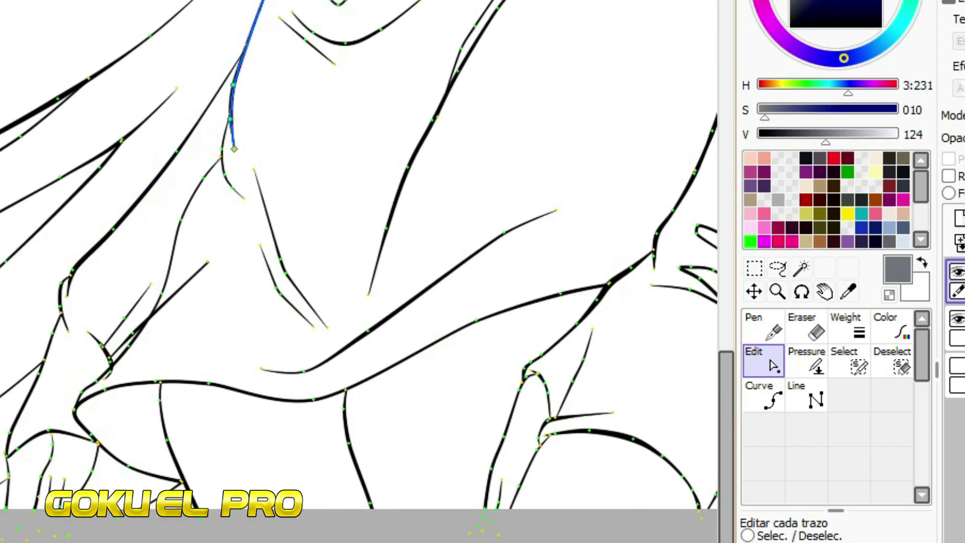
Smooth the lower left skirt contour and adjust the glove's crease lines beside it to meet the new edge.
scroll(150, 327, "up", 3)
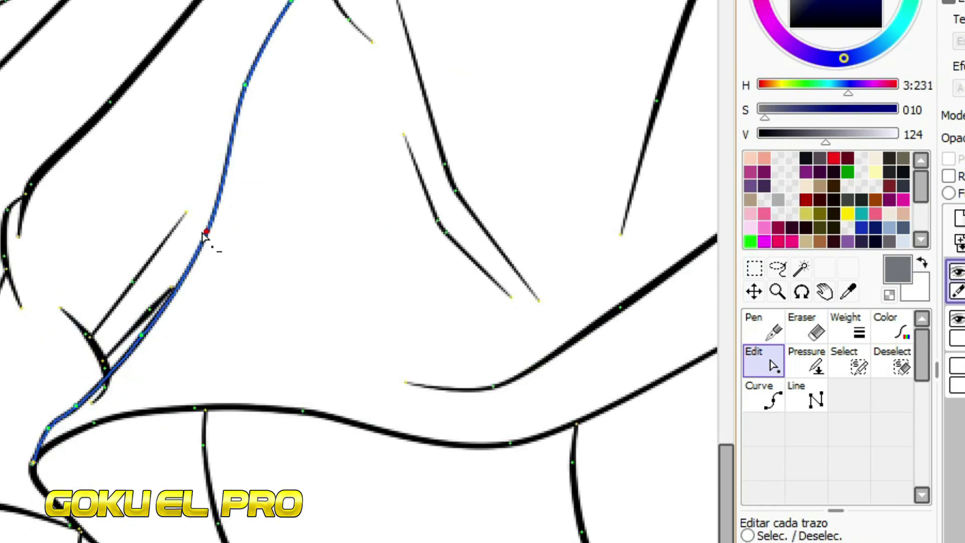
scroll(186, 280, "up", 2)
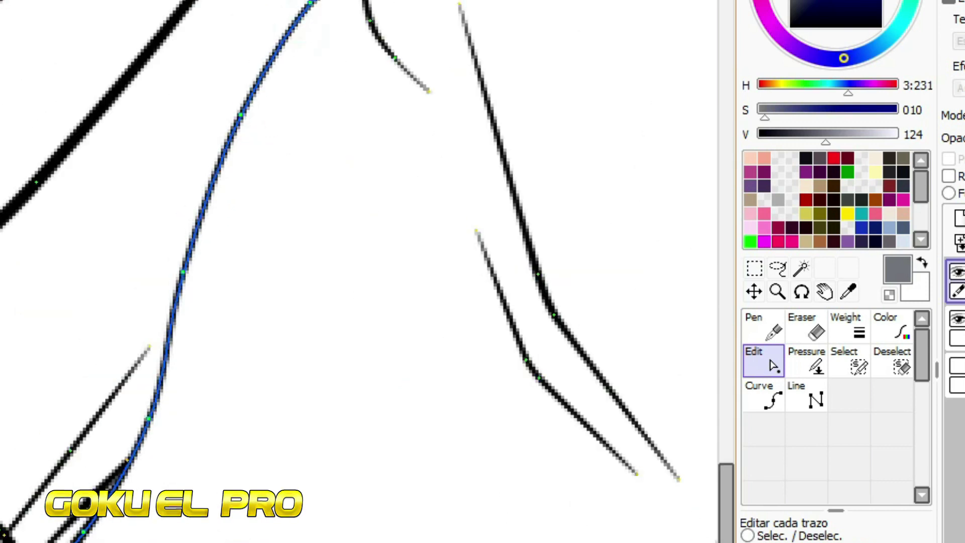
scroll(177, 204, "down", 3)
scroll(207, 269, "up", 5)
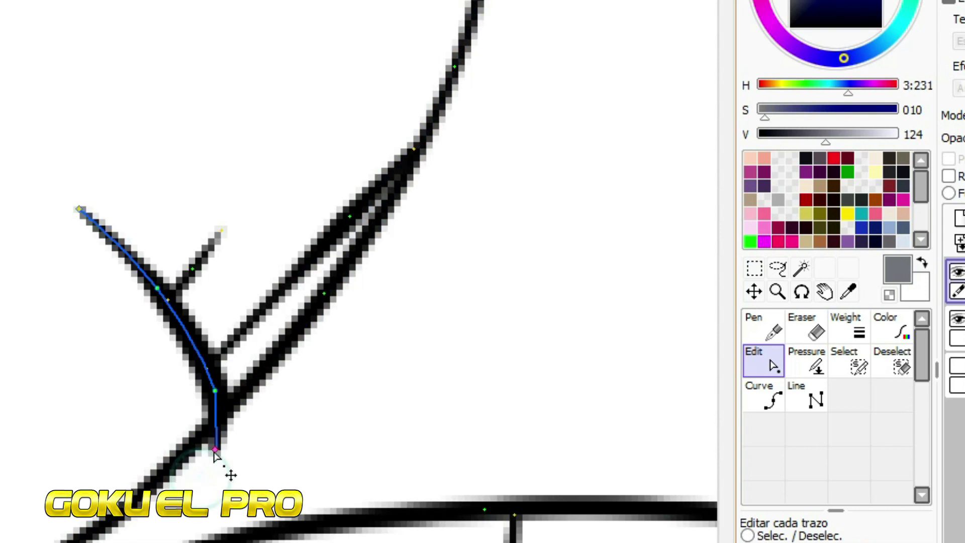
scroll(156, 355, "down", 3)
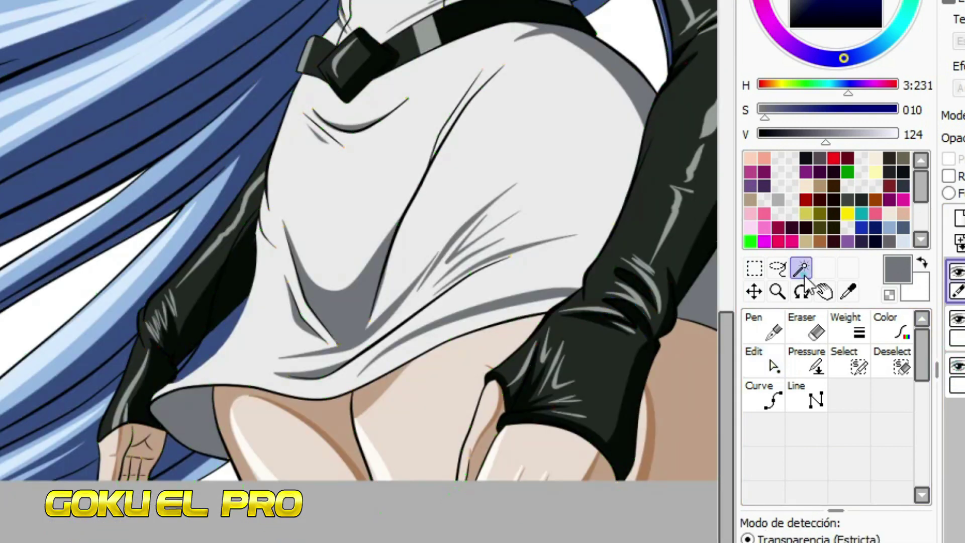
Select the skirt with the magic wand, shade the left hip folds in grey, and retouch them with light grey (V 234).
scroll(101, 467, "up", 4)
scroll(99, 467, "up", 5)
scroll(100, 468, "down", 5)
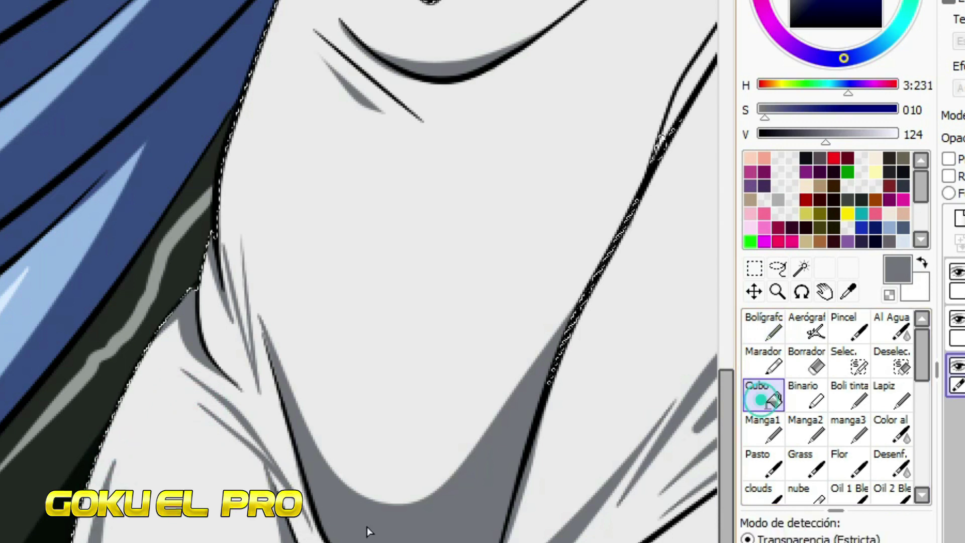
left_click(119, 444, "alt")
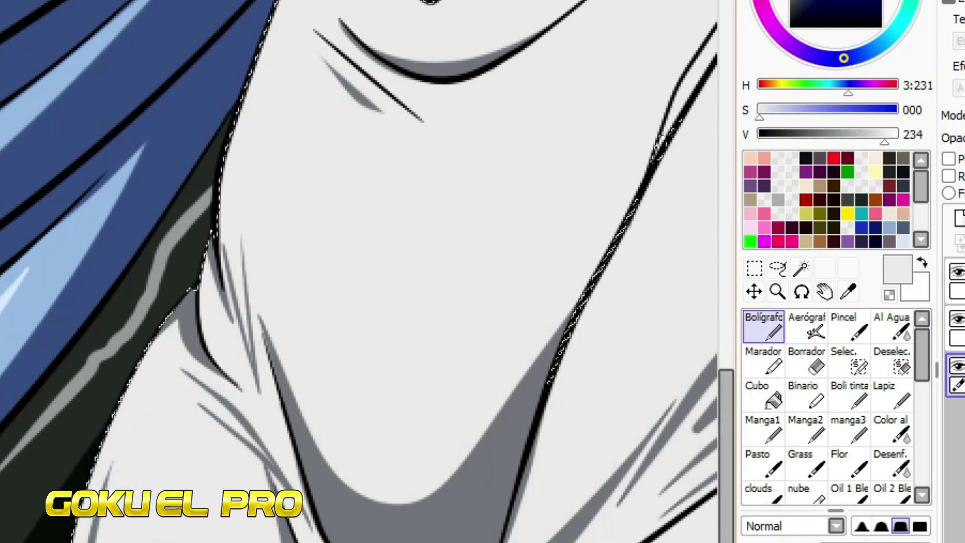
Paint grey fold shadows (S 10, V 124) along the long skirt crease and its branches beneath the belt.
scroll(99, 444, "down", 5)
scroll(409, 244, "up", 5)
mouse_move(181, 486)
left_mouse_down()
mouse_move(345, 218)
mouse_move(392, 231)
left_mouse_up()
left_click_drag(345, 280, 409, 220)
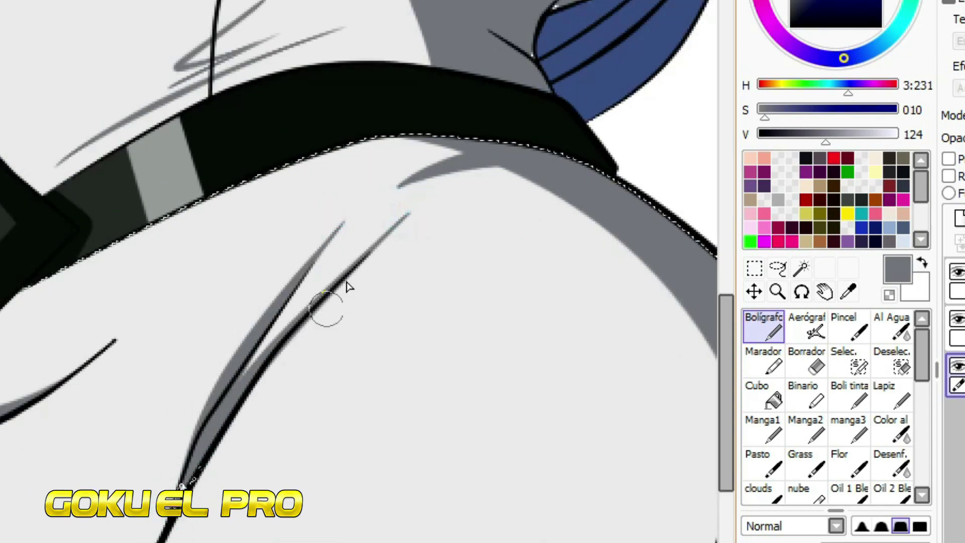
scroll(182, 486, "right", 4)
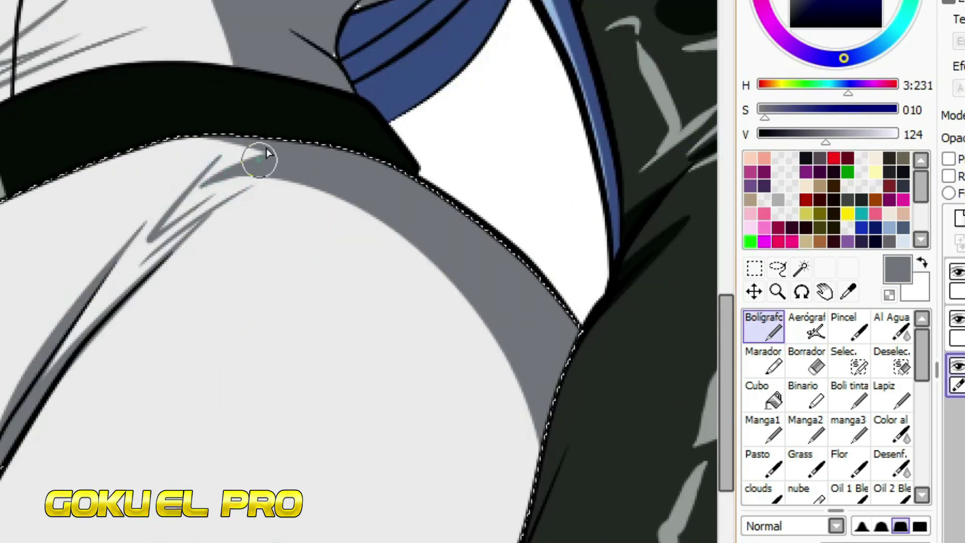
Paint thin grey crease strokes (S 10, V 124) fanning inward from the shaded right hip of the skirt.
left_click_drag(309, 431, 485, 338)
left_click_drag(322, 523, 533, 432)
left_click_drag(346, 473, 545, 427)
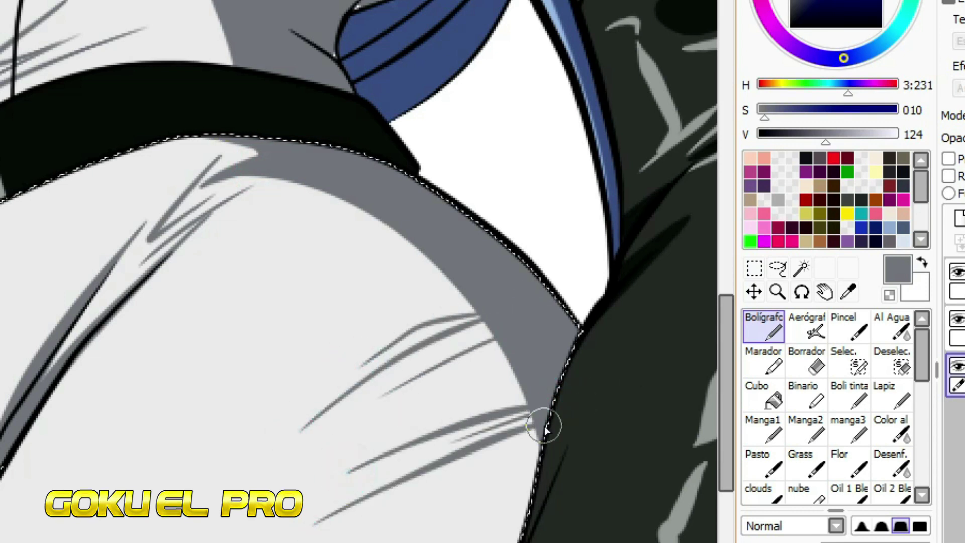
Sample pure white (V 255) and paint highlight strokes alongside the grey creases on the right hip.
scroll(447, 487, "down", 2)
scroll(448, 488, "up", 2)
left_click(333, 305, "alt")
left_click_drag(334, 398, 308, 417)
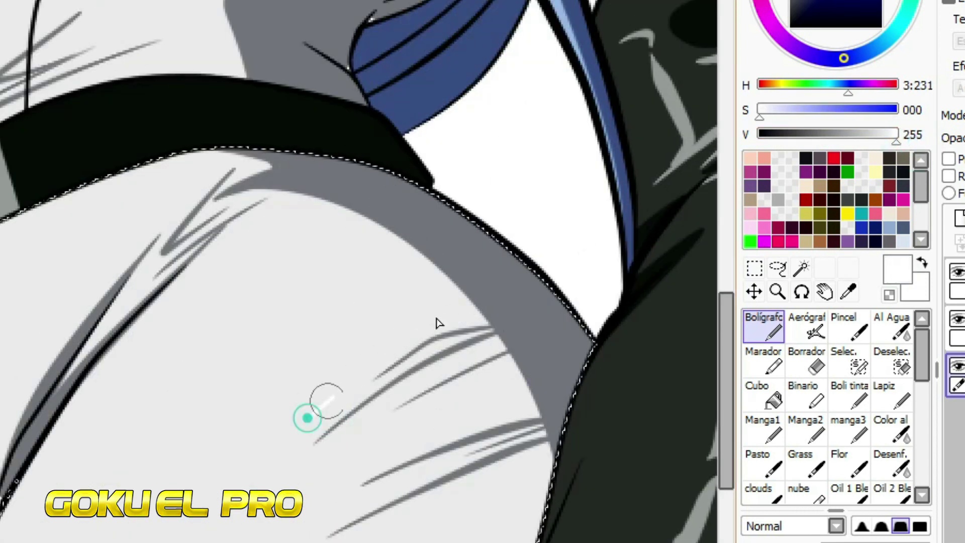
left_click_drag(264, 473, 475, 313)
left_click_drag(421, 390, 495, 345)
left_click_drag(315, 455, 425, 380)
left_click_drag(341, 490, 469, 451)
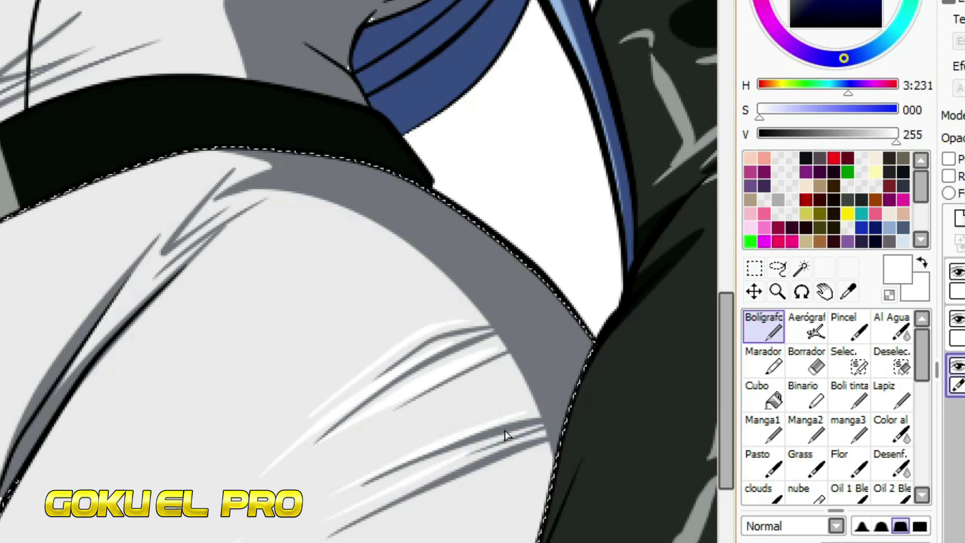
Paint white highlights along the fanned grey folds on the lower skirt beside the glove.
scroll(507, 435, "down", 5)
left_click_drag(26, 424, 216, 274)
left_click_drag(10, 518, 251, 357)
left_click_drag(48, 493, 352, 380)
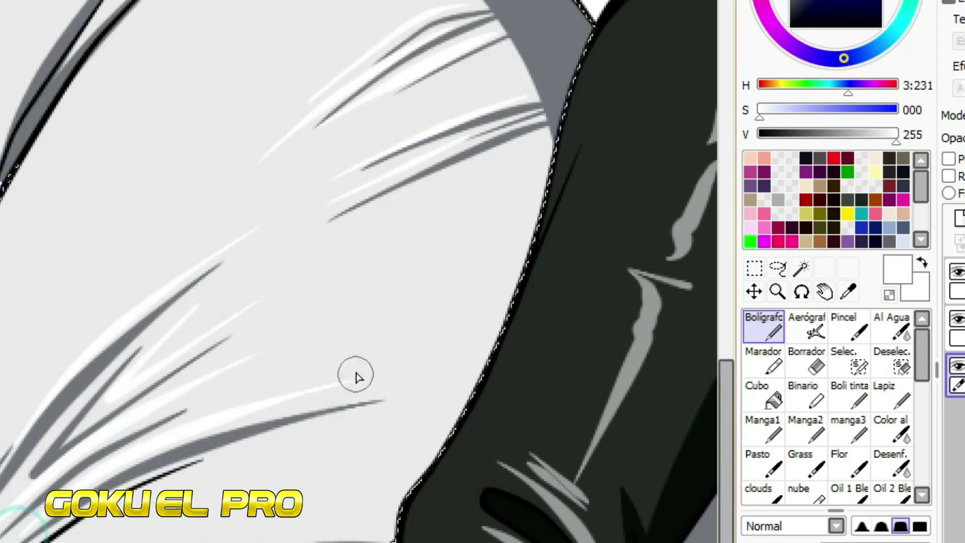
Add white highlights to the small crease lines on the skirt front below the belt buckle.
scroll(317, 520, "up", 8)
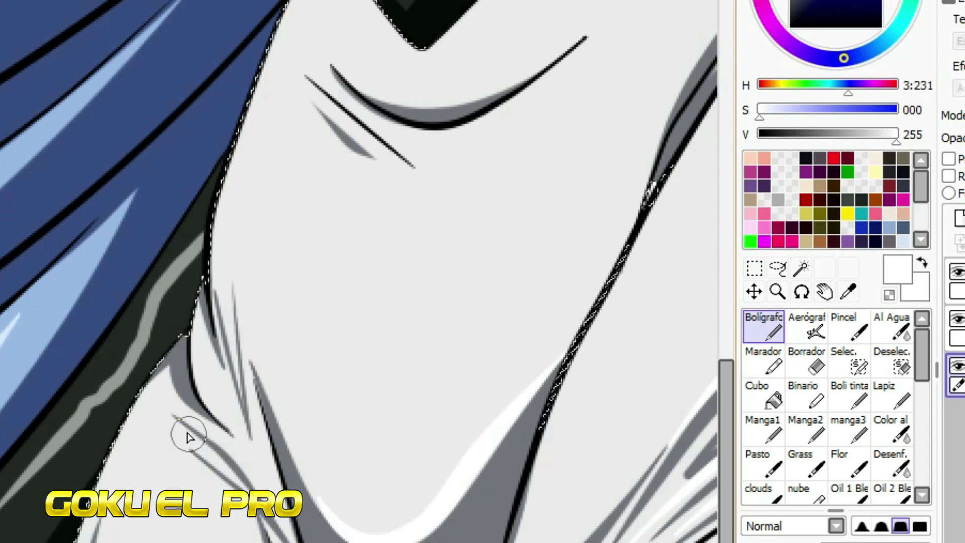
scroll(711, 442, "up", 3)
scroll(711, 407, "down", 3)
scroll(711, 407, "up", 4)
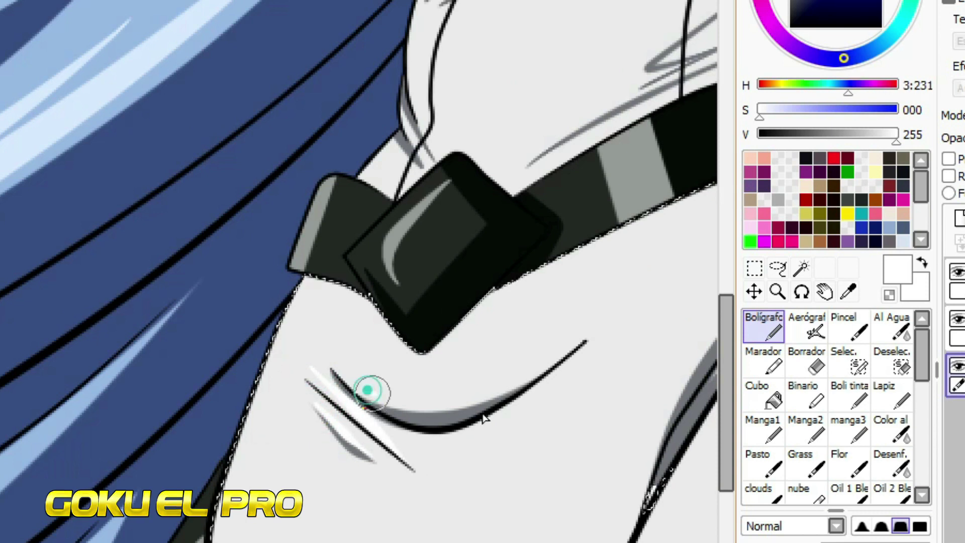
scroll(485, 418, "down", 5)
Paint white highlights beside the grey creases on the dress's midriff, from the left side seam across to the center seam.
scroll(539, 29, "up", 4)
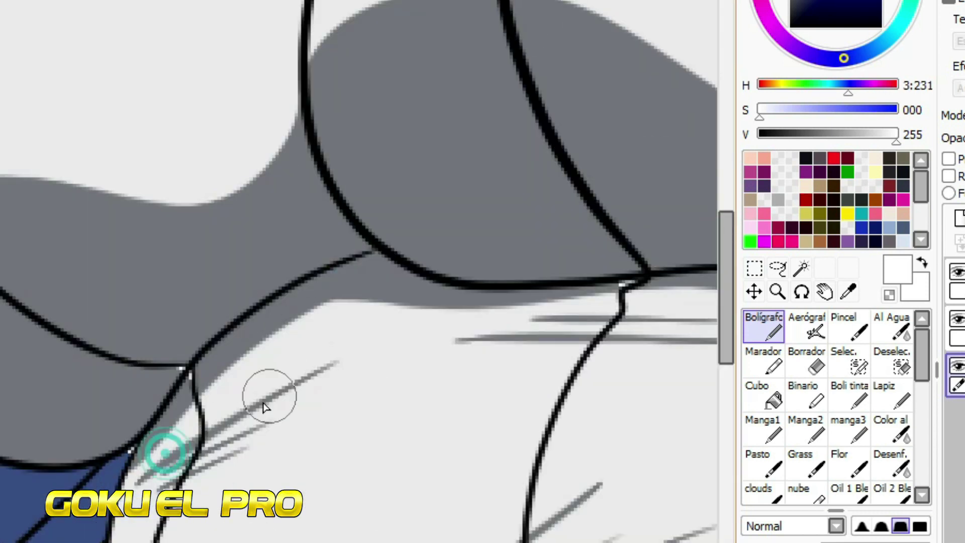
left_click(176, 442)
left_click_drag(263, 399, 241, 436)
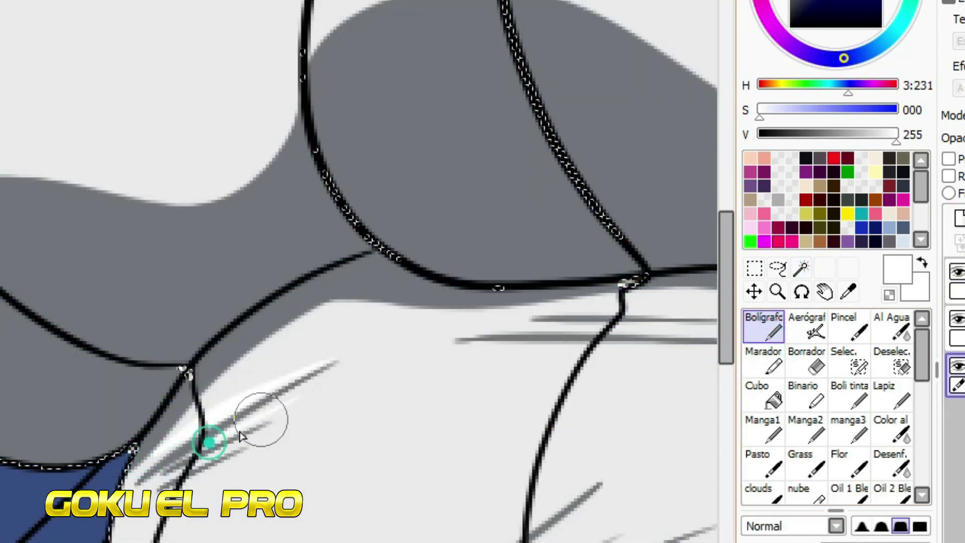
scroll(238, 468, "right", 5)
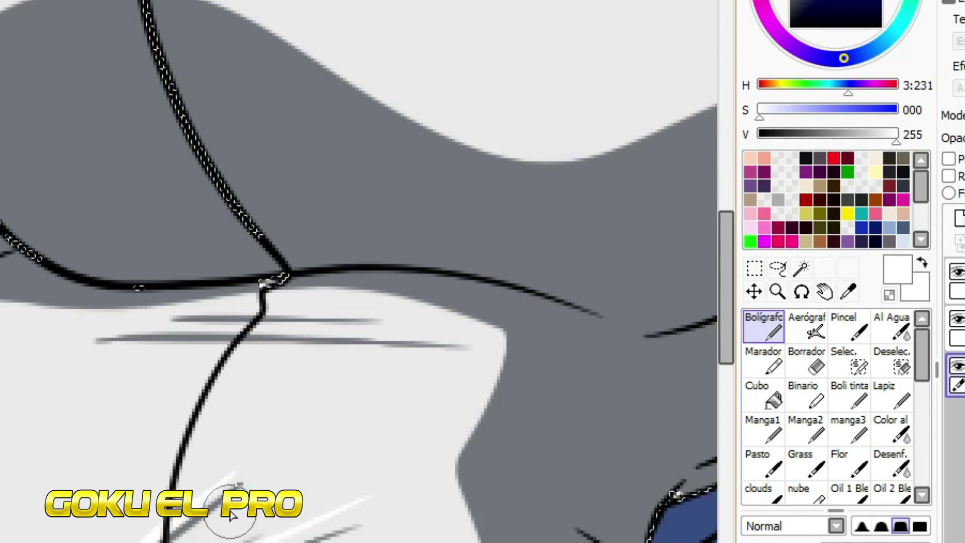
Paint a darker shadow (S 10, V 48) under the right bust, outline its edge down the torso, and fill it with the bucket.
scroll(547, 285, "down", 3)
left_click(548, 285, "alt")
scroll(449, 355, "up", 3)
left_click(449, 355, "alt")
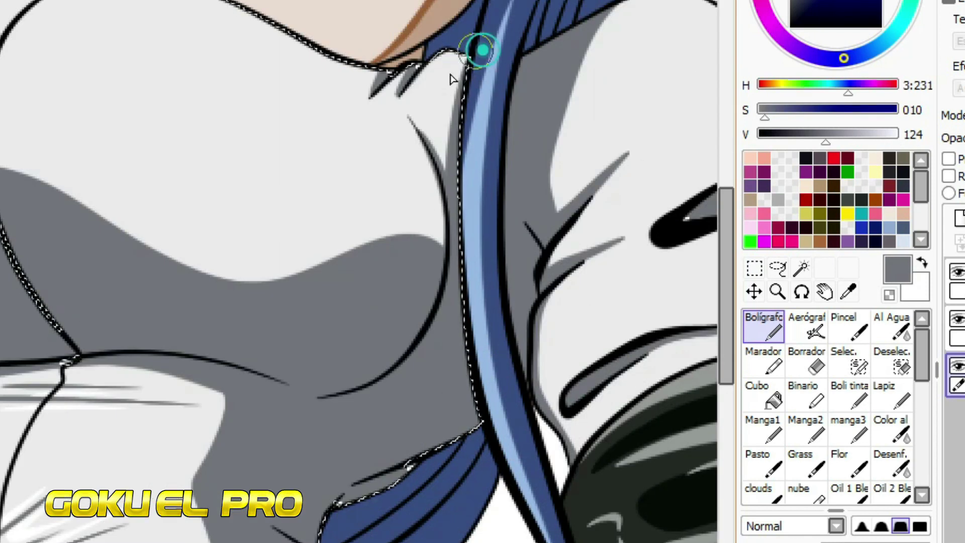
left_click(328, 362, "alt")
mouse_move(231, 362)
left_mouse_down()
mouse_move(461, 274)
mouse_move(433, 322)
left_mouse_up()
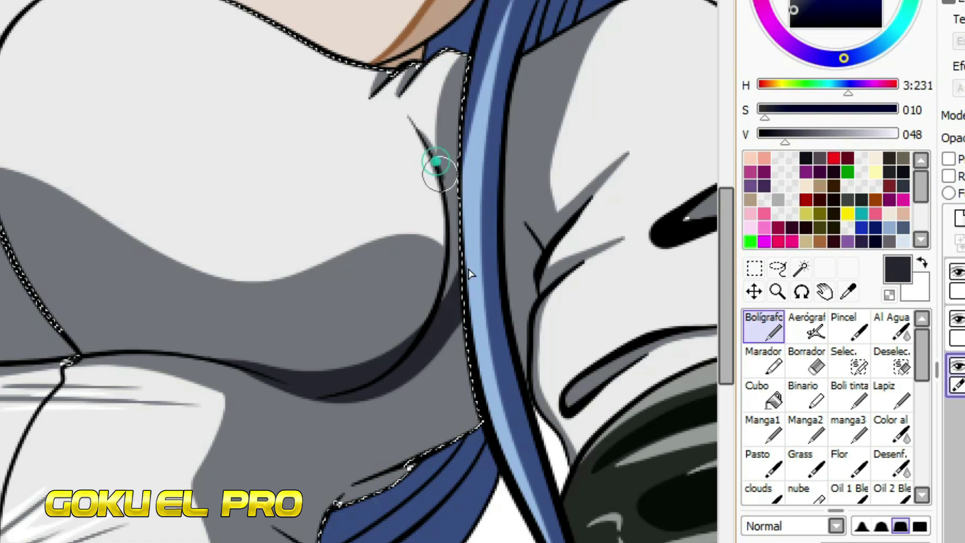
left_click_drag(439, 171, 455, 302)
left_click(763, 397)
left_click(428, 428)
left_click(764, 325)
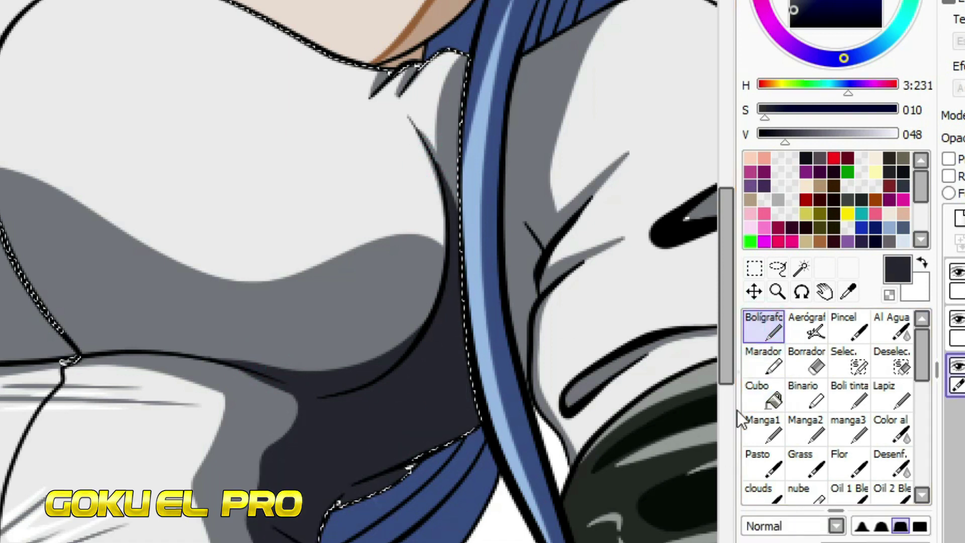
Select the grey skirt section behind the glove with the magic wand and paint dark shadow (V 48) into it.
scroll(253, 400, "down", 5)
scroll(436, 466, "right", 5)
scroll(435, 465, "up", 2)
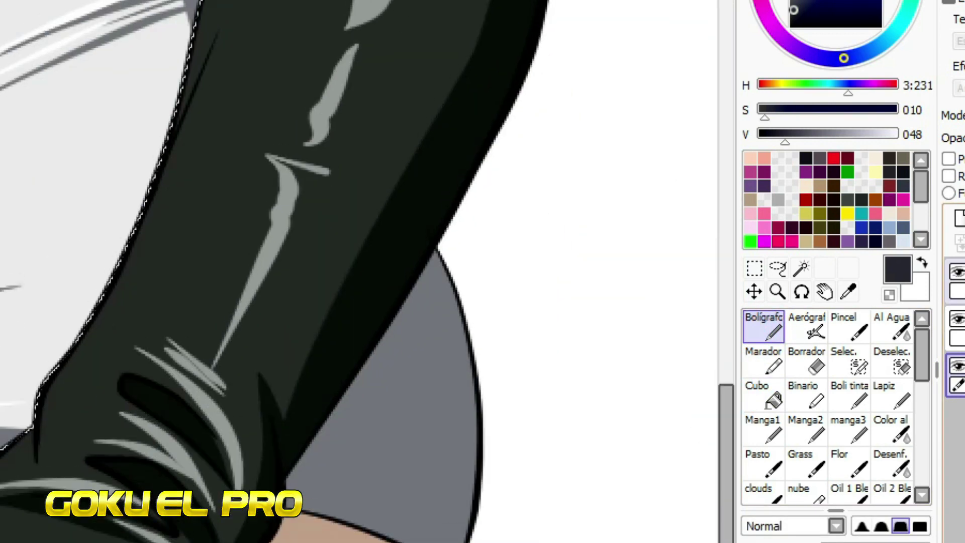
left_click(801, 268)
left_click(456, 440)
left_click(763, 326)
mouse_move(430, 534)
left_mouse_down()
mouse_move(410, 513)
mouse_move(409, 446)
left_mouse_up()
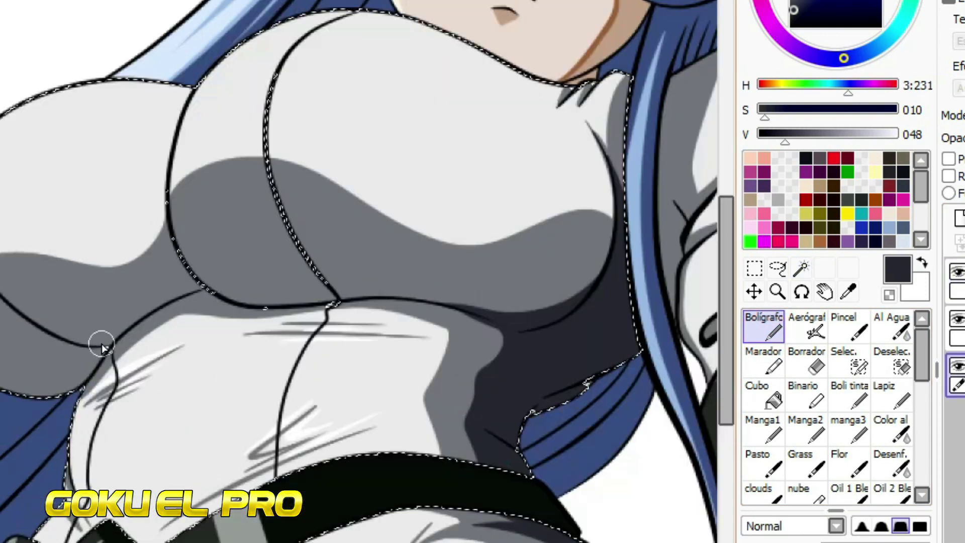
Paint round dark buttons (S 10, V 48) beside the midriff seams and give them grey crescent highlights.
scroll(101, 338, "up", 3)
left_click(154, 262)
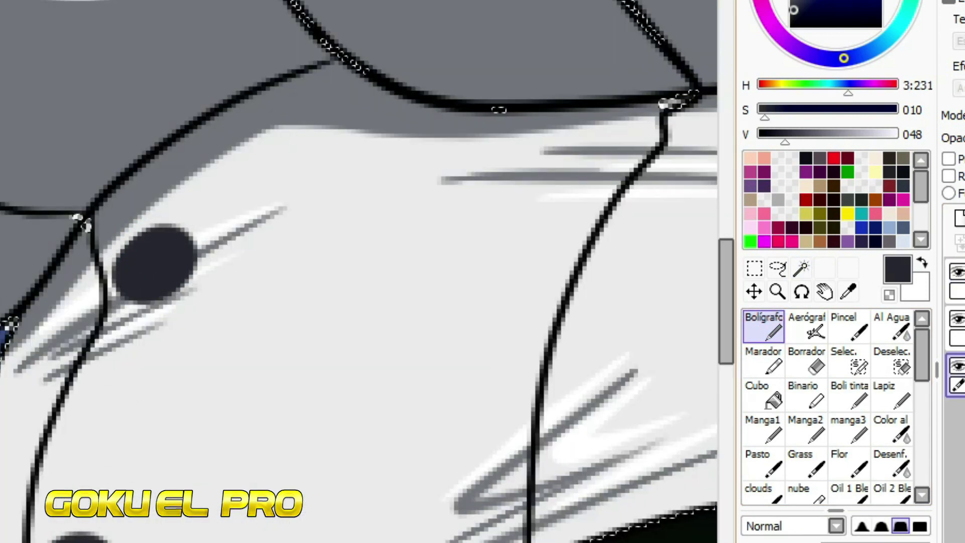
left_click(468, 462)
left_click(544, 166)
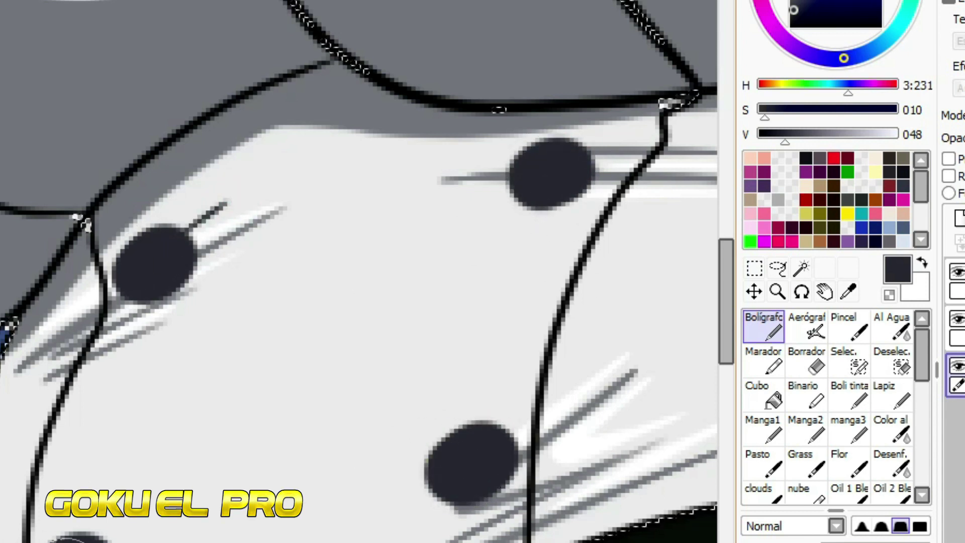
right_click(536, 165)
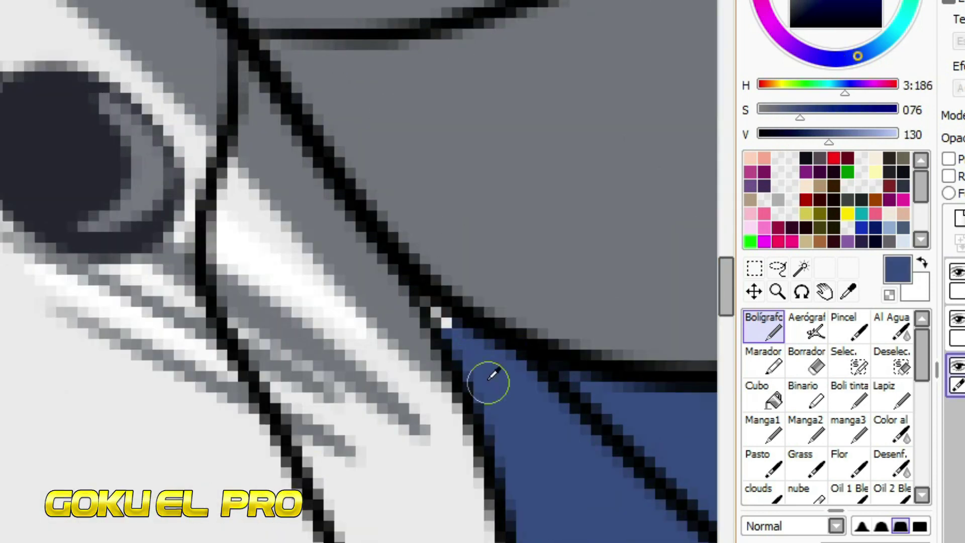
Touch up leftover white pixel gaps along the line art with adjacent sampled colors, including the dress's shadow grey (S 10, V 124).
left_click(340, 138, "alt")
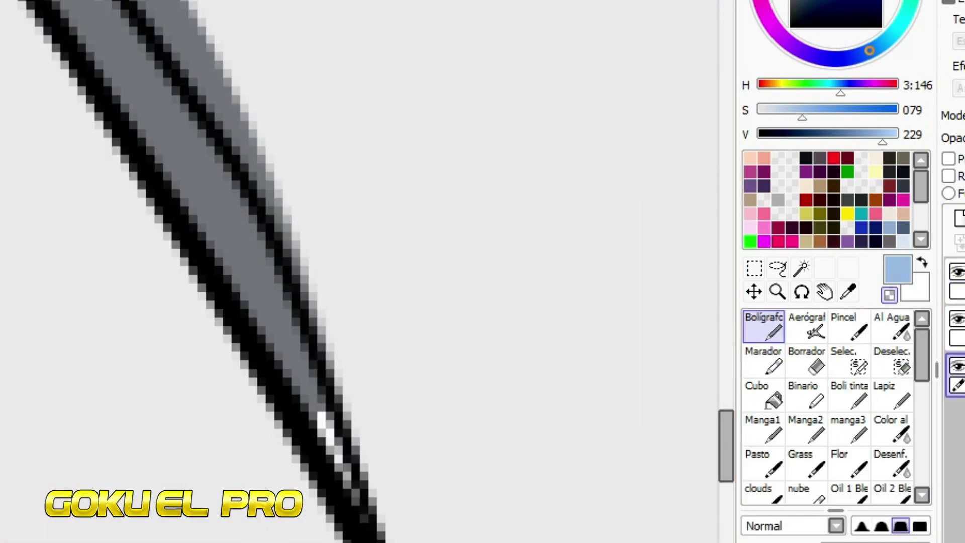
left_click(373, 300, "alt")
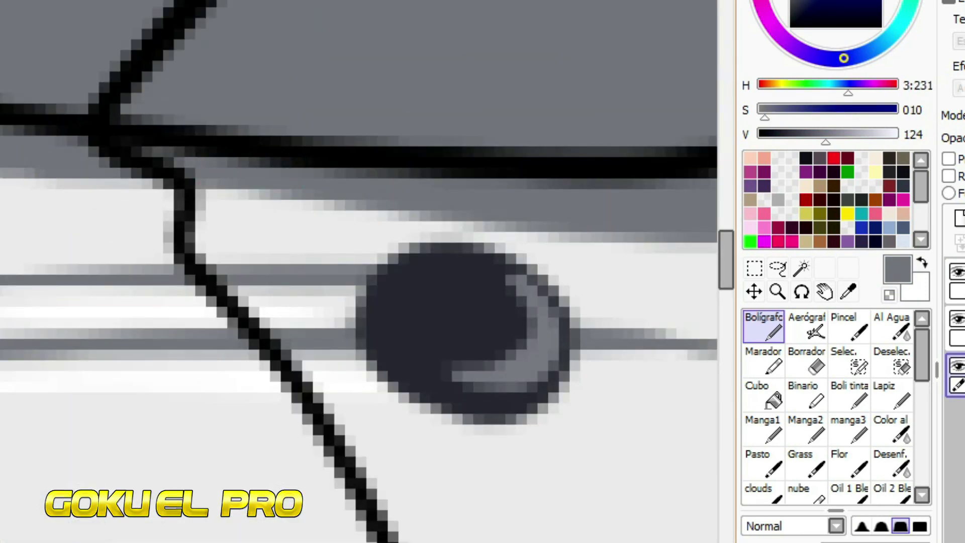
left_click(296, 264, "alt")
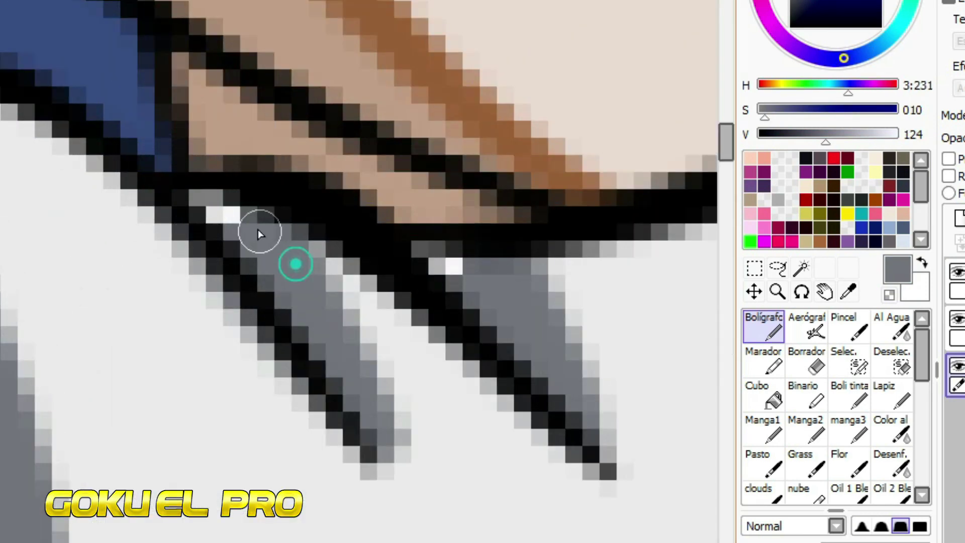